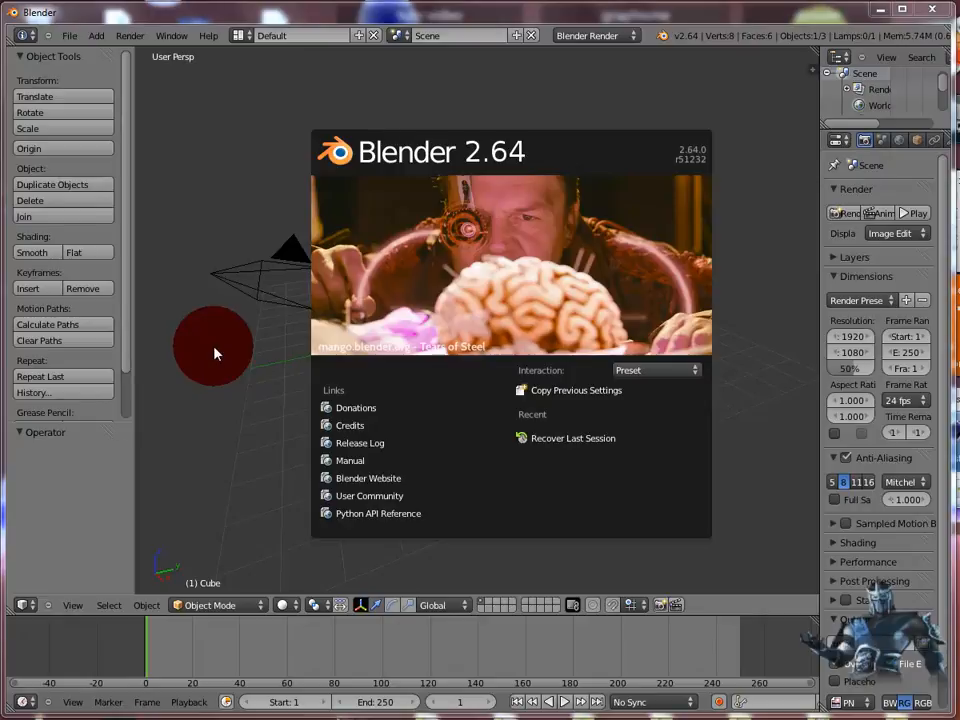
# Dismiss the splash screen and delete the default cube
pyautogui.click(215, 353)
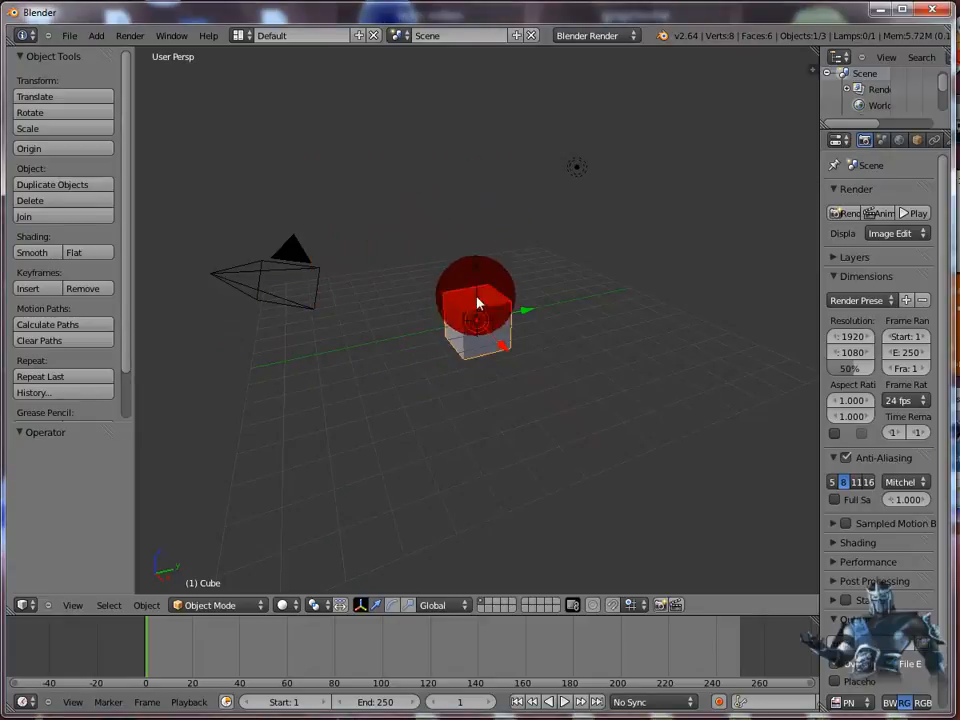
pyautogui.press('x')
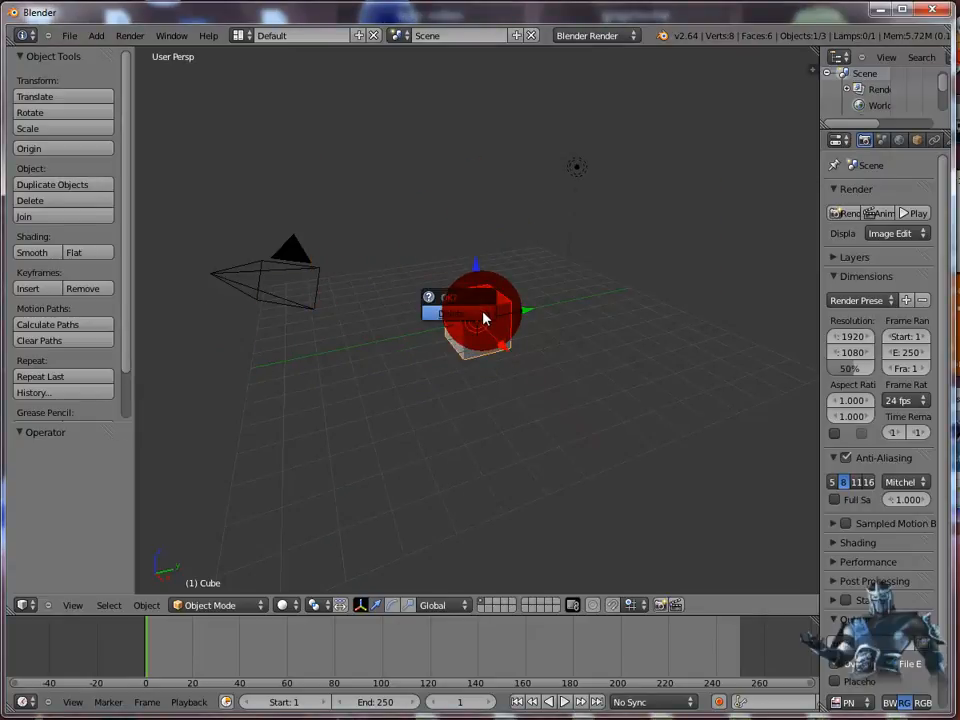
pyautogui.click(484, 317)
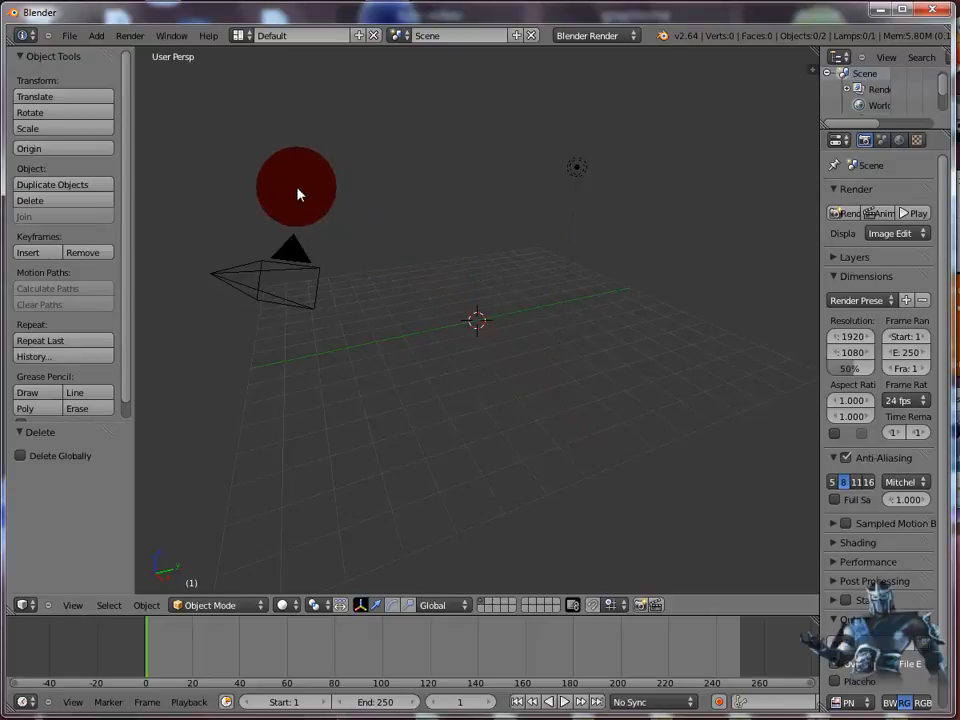
# Add a Monkey mesh at the scene origin
pyautogui.click(96, 37)
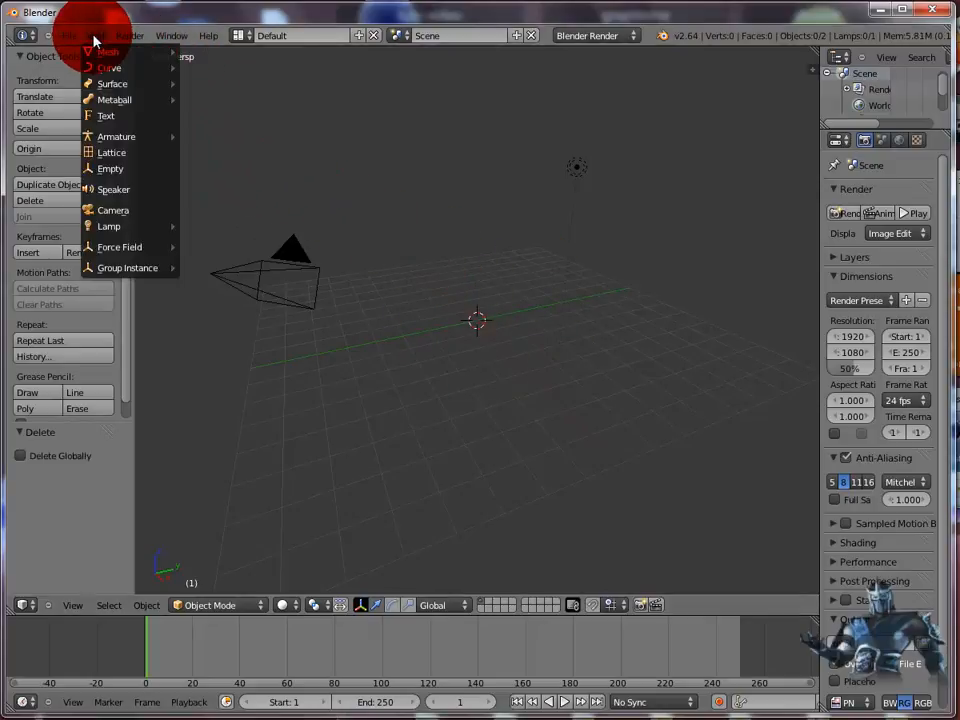
pyautogui.moveTo(110, 52)
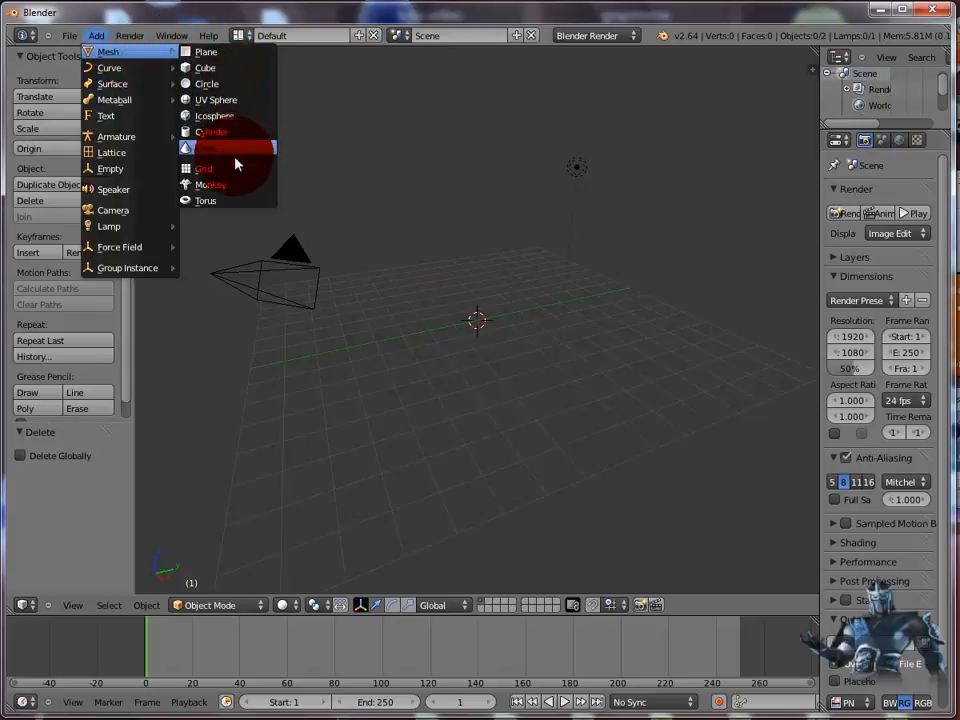
pyautogui.click(236, 186)
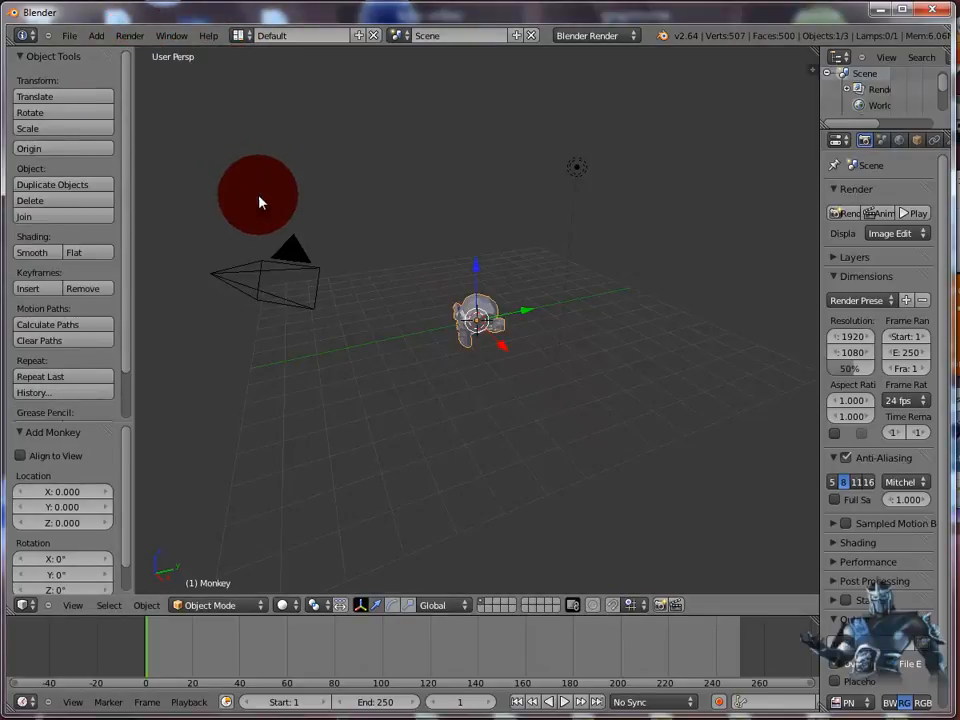
# Tilt the monkey head back by about 38.6° in the right orthographic view
pyautogui.moveTo(551, 408); pyautogui.dragTo(688, 364, button='middle')
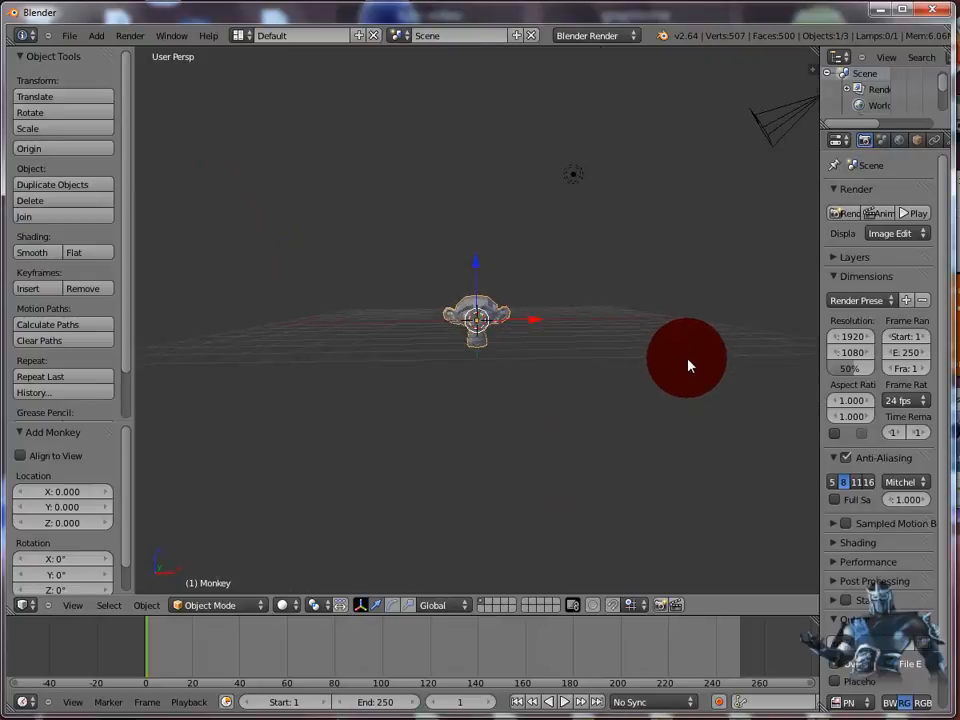
pyautogui.scroll(5, 645, 381)
pyautogui.scroll(5, 643, 381)
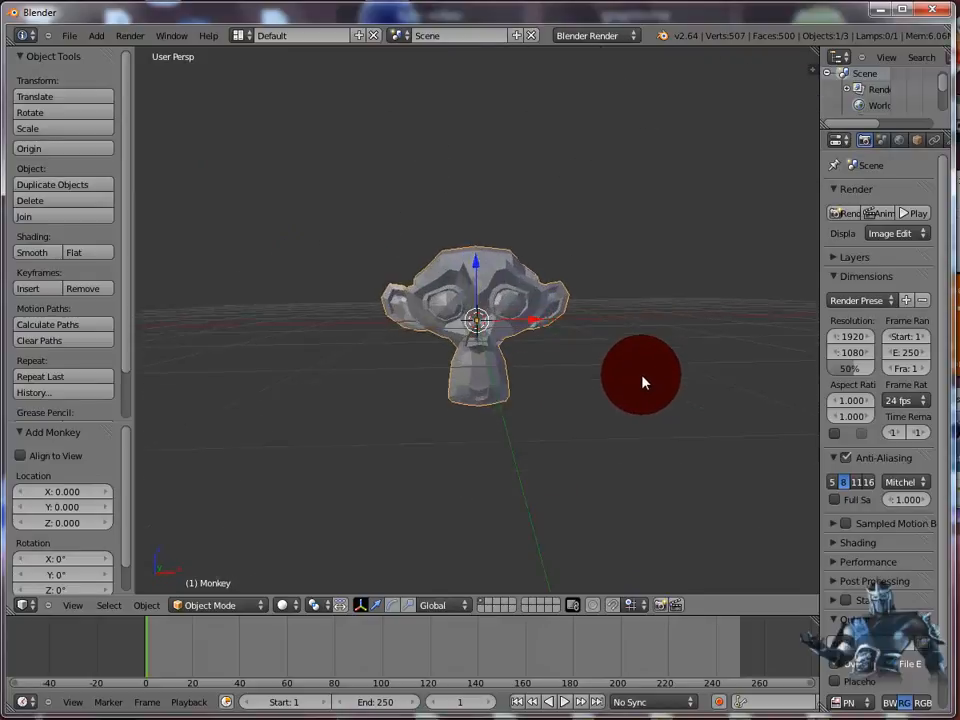
pyautogui.scroll(-1, 643, 381)
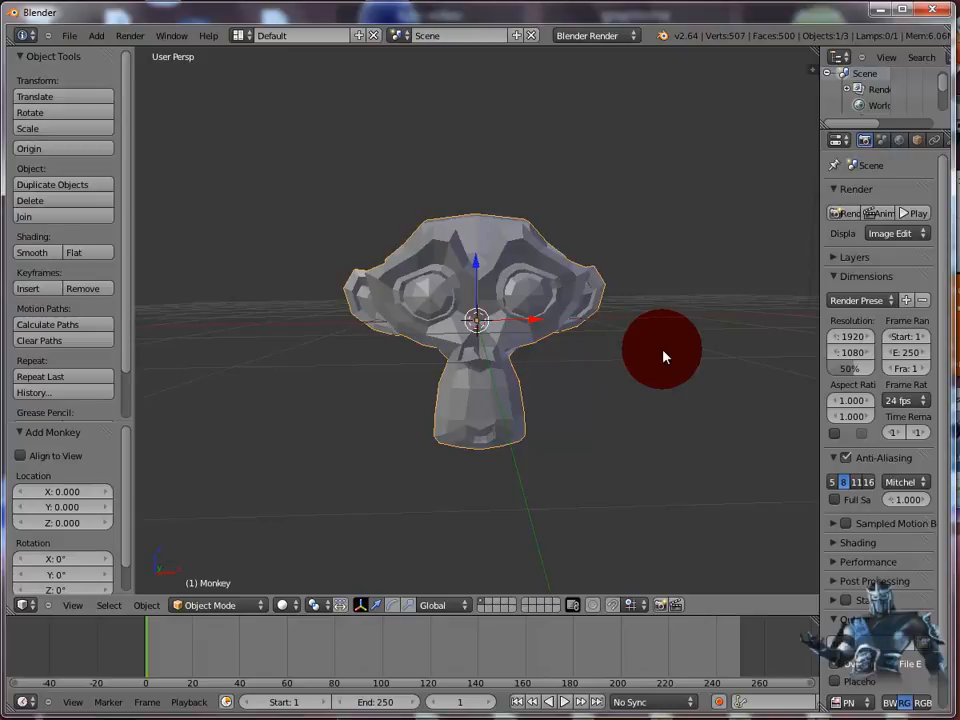
pyautogui.press('KP_5')
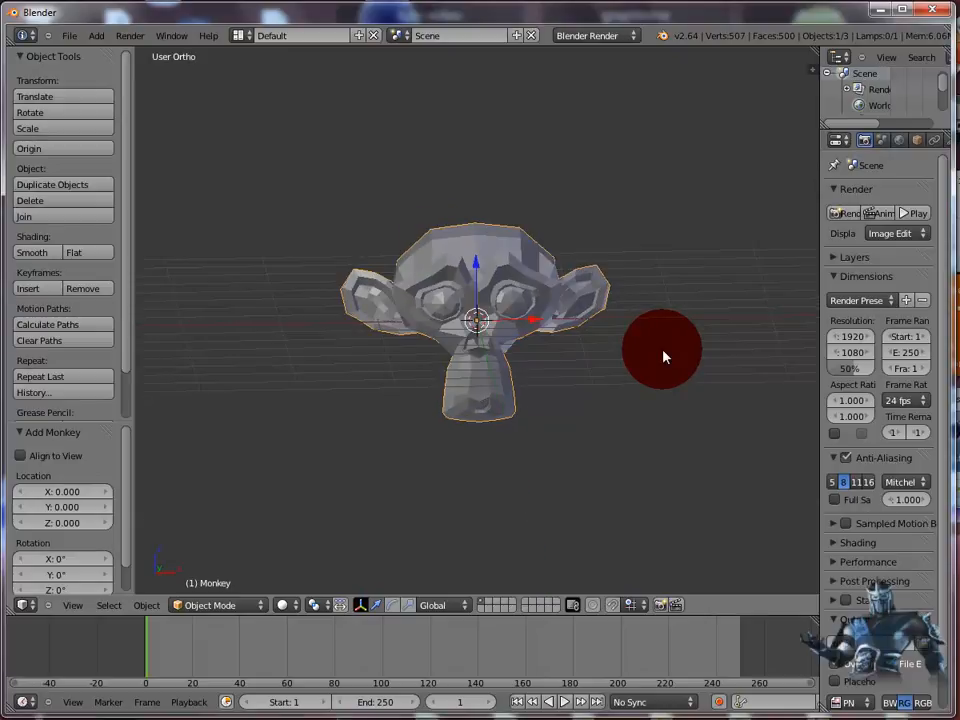
pyautogui.press('KP_1')
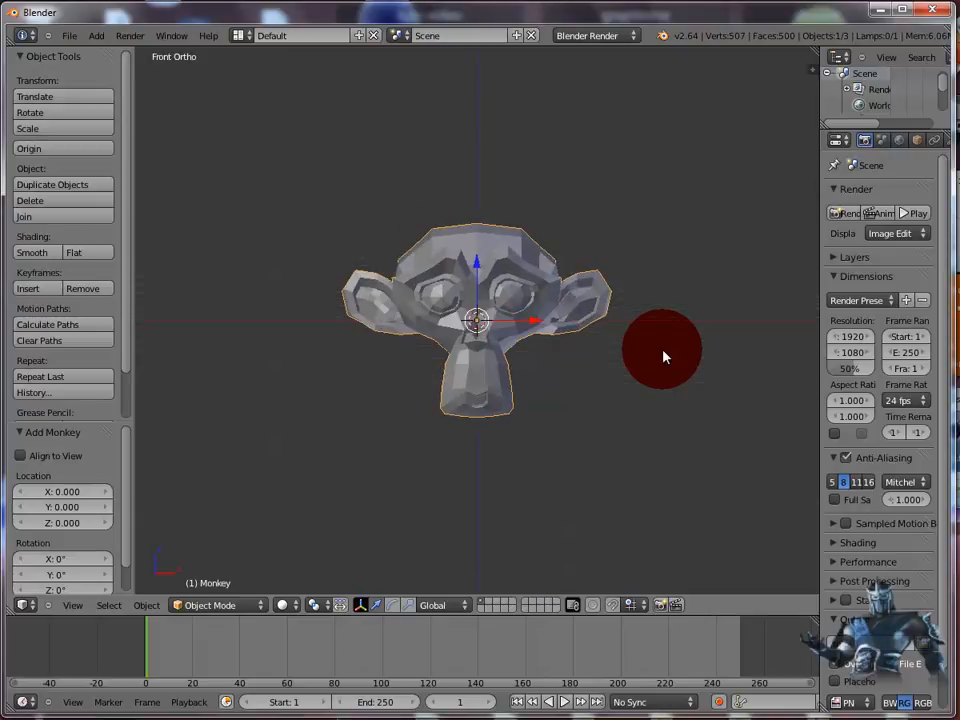
pyautogui.press('KP_3')
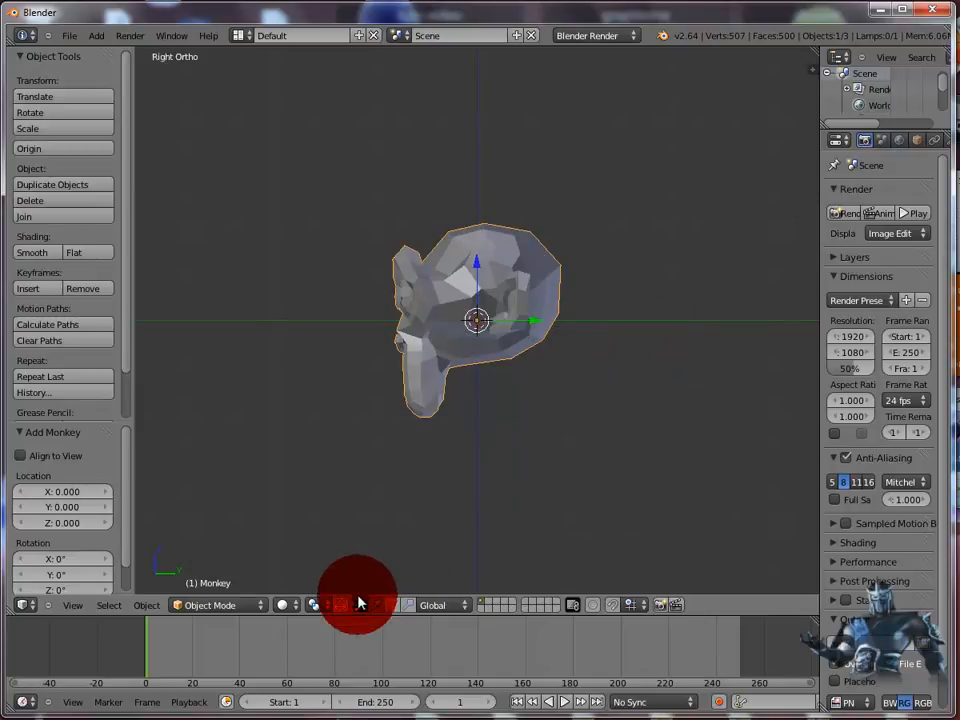
pyautogui.click(391, 605)
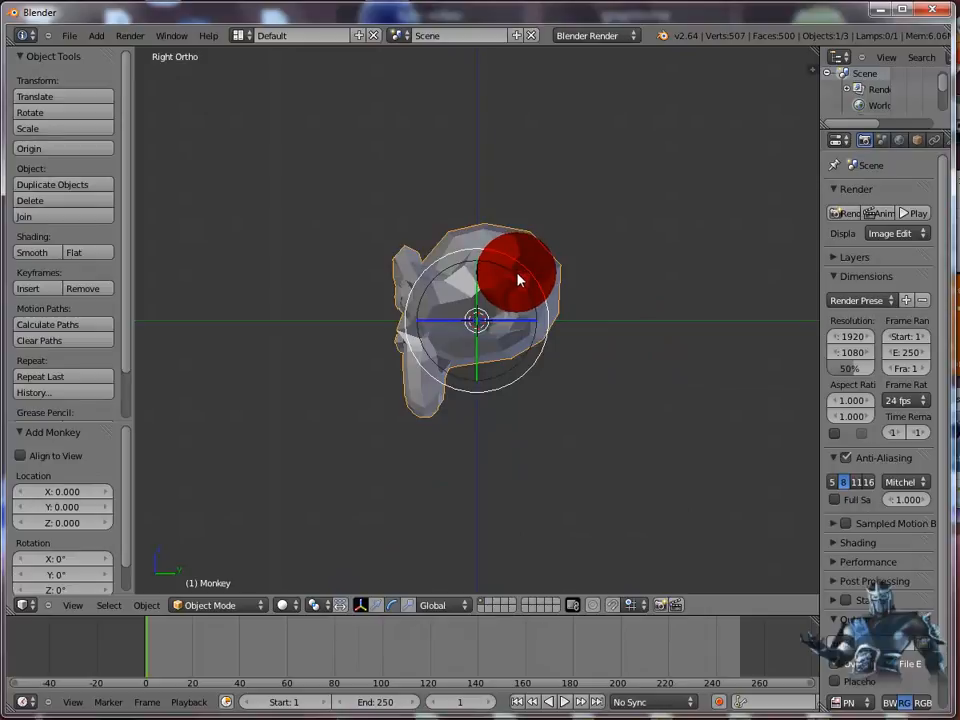
pyautogui.moveTo(488, 318); pyautogui.dragTo(494, 314)
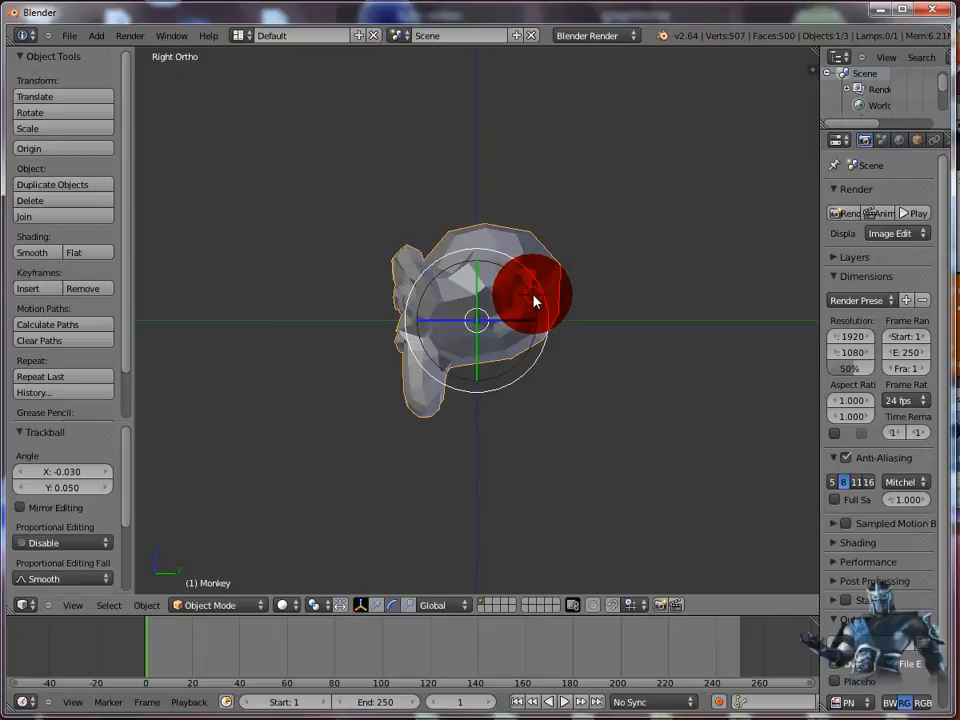
pyautogui.press('r')
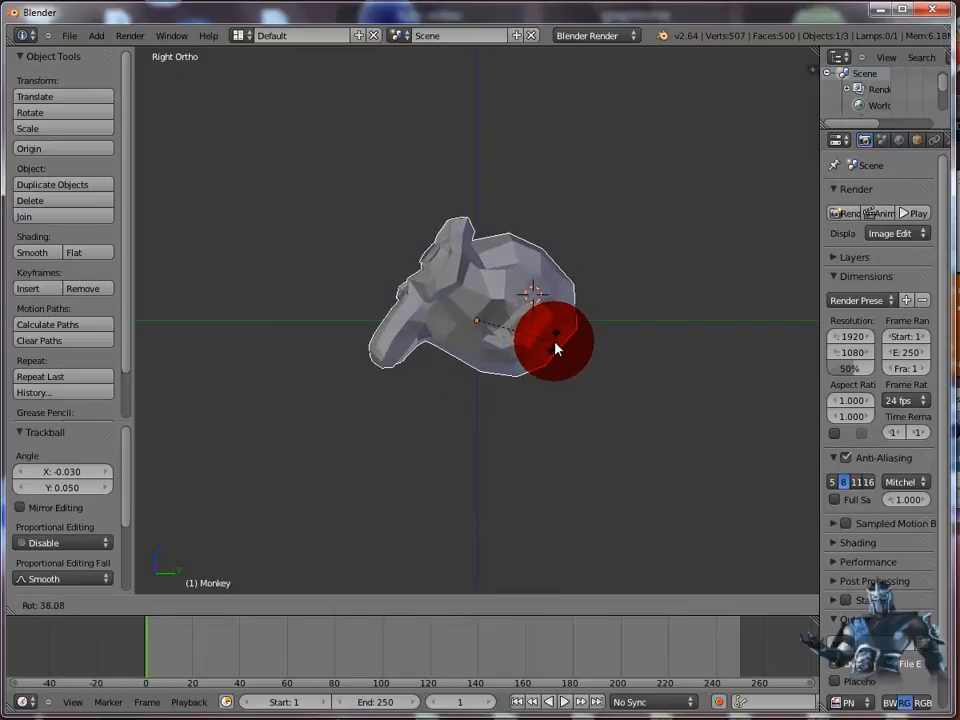
pyautogui.click(555, 347)
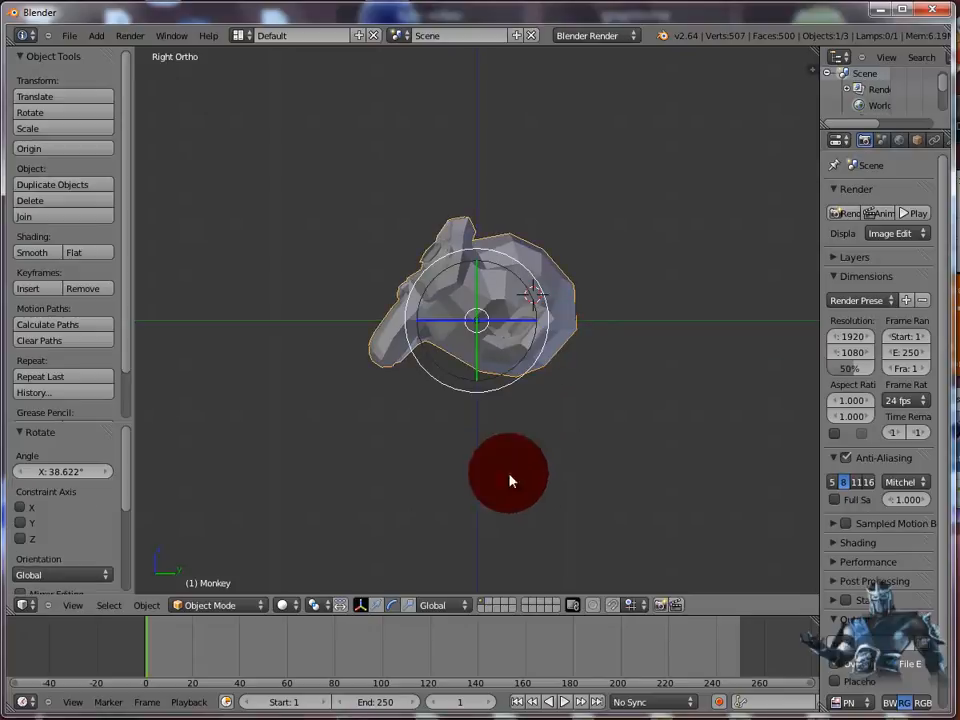
# Rest the monkey on the ground line by raising it about 0.61 along Z, rotating it about -3.6° and lowering it about 0.04
pyautogui.click(376, 605)
pyautogui.moveTo(476, 268); pyautogui.dragTo(471, 208)
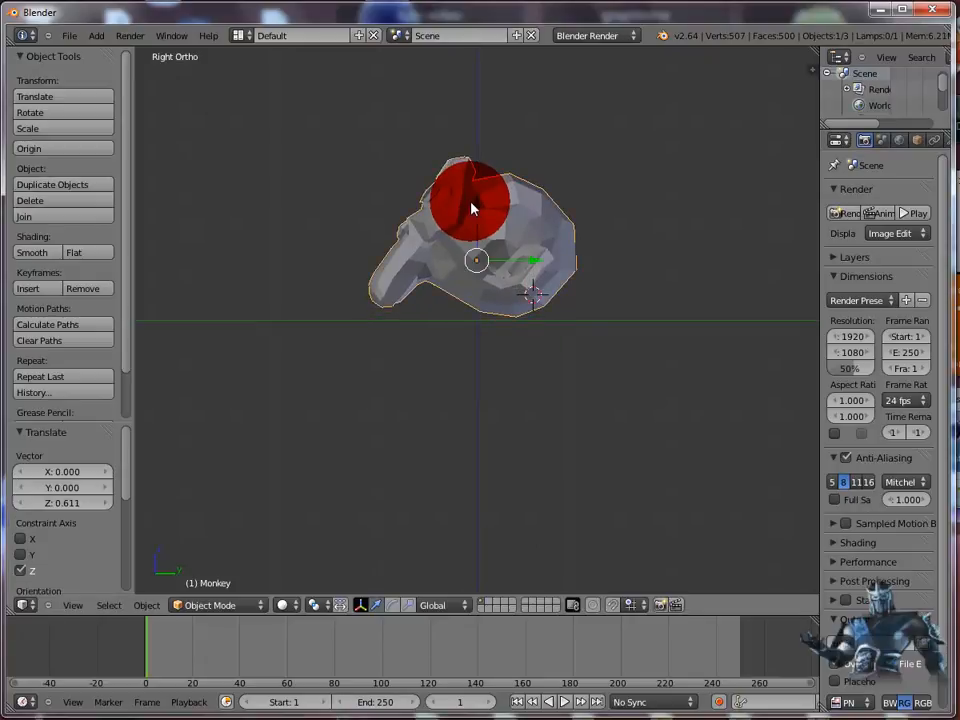
pyautogui.click(391, 605)
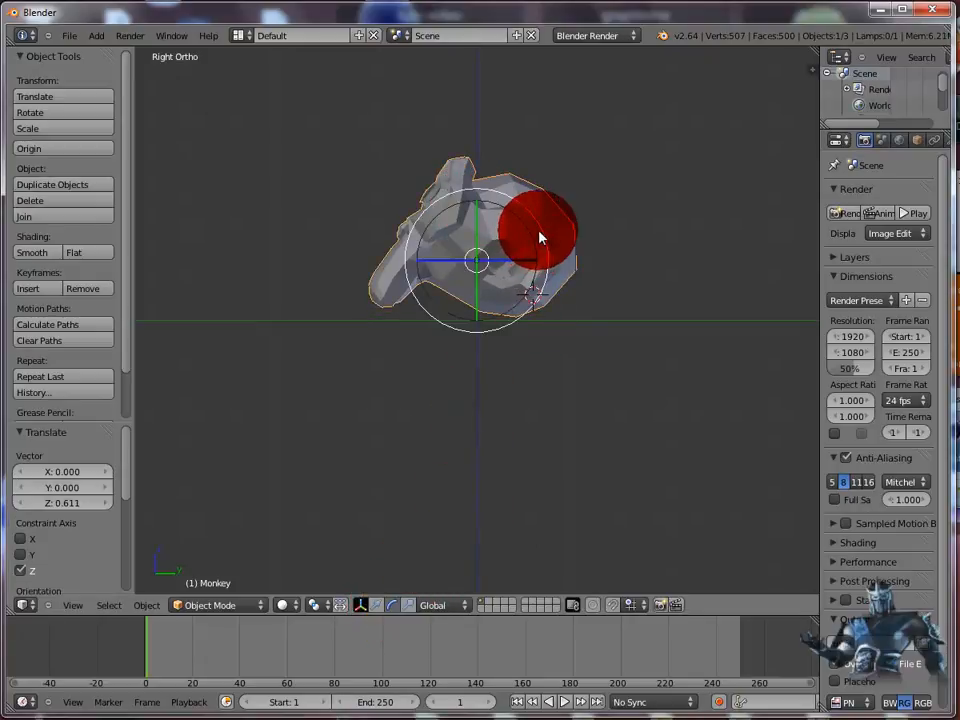
pyautogui.moveTo(543, 234); pyautogui.dragTo(537, 232)
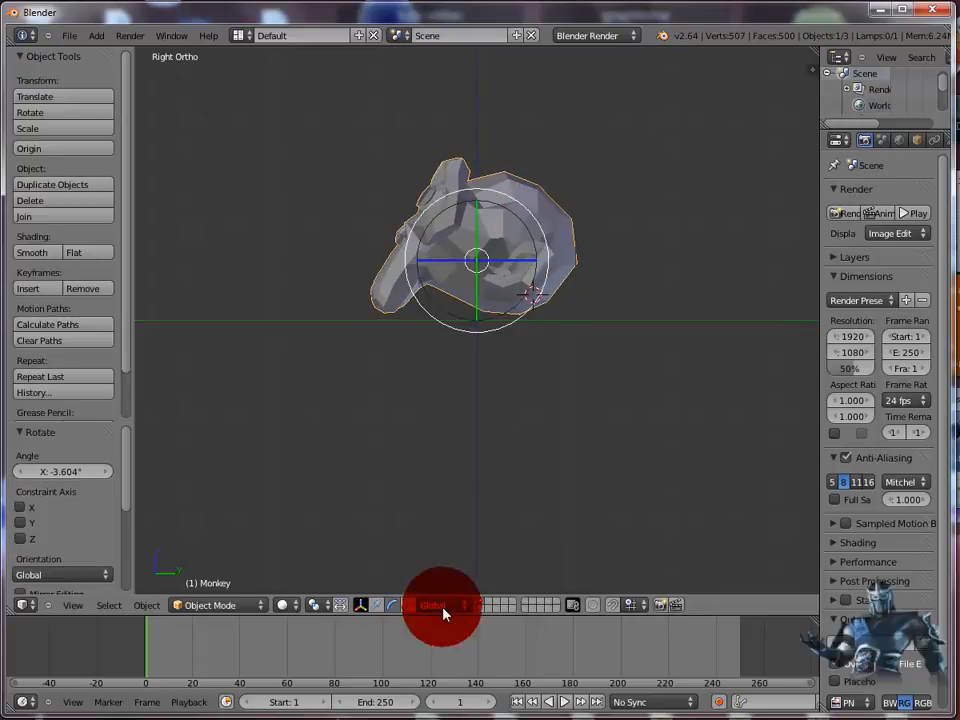
pyautogui.click(361, 605)
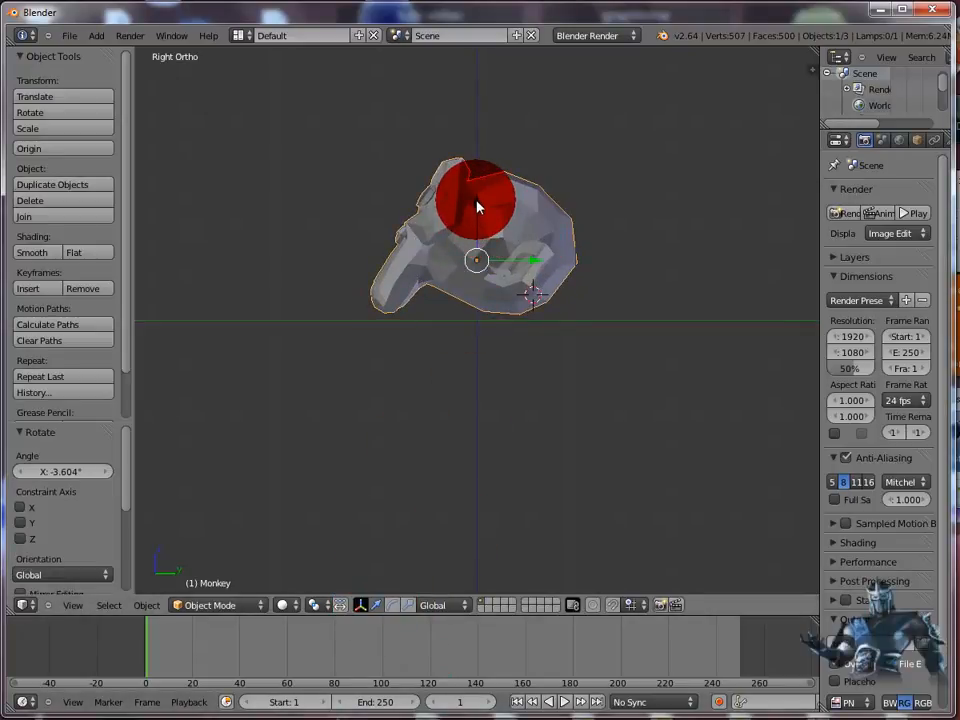
pyautogui.moveTo(476, 206); pyautogui.dragTo(477, 210)
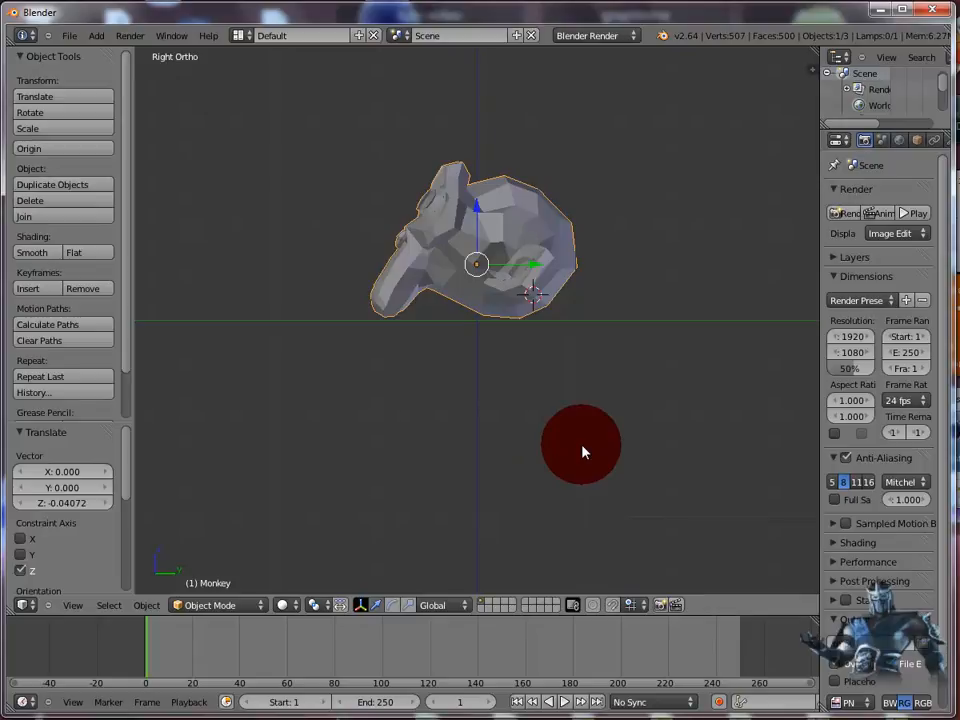
# Rotate the monkey about 42° around the Z axis and check its orientation with a test render
pyautogui.moveTo(600, 448); pyautogui.dragTo(768, 488, button='middle')
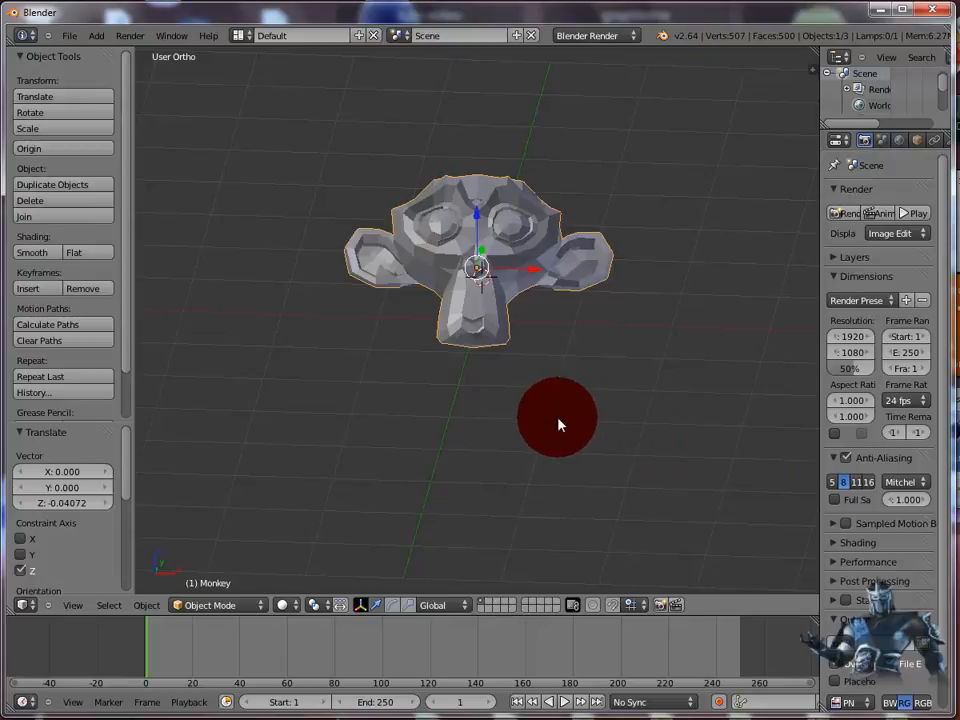
pyautogui.click(396, 612)
pyautogui.moveTo(510, 274); pyautogui.dragTo(722, 177)
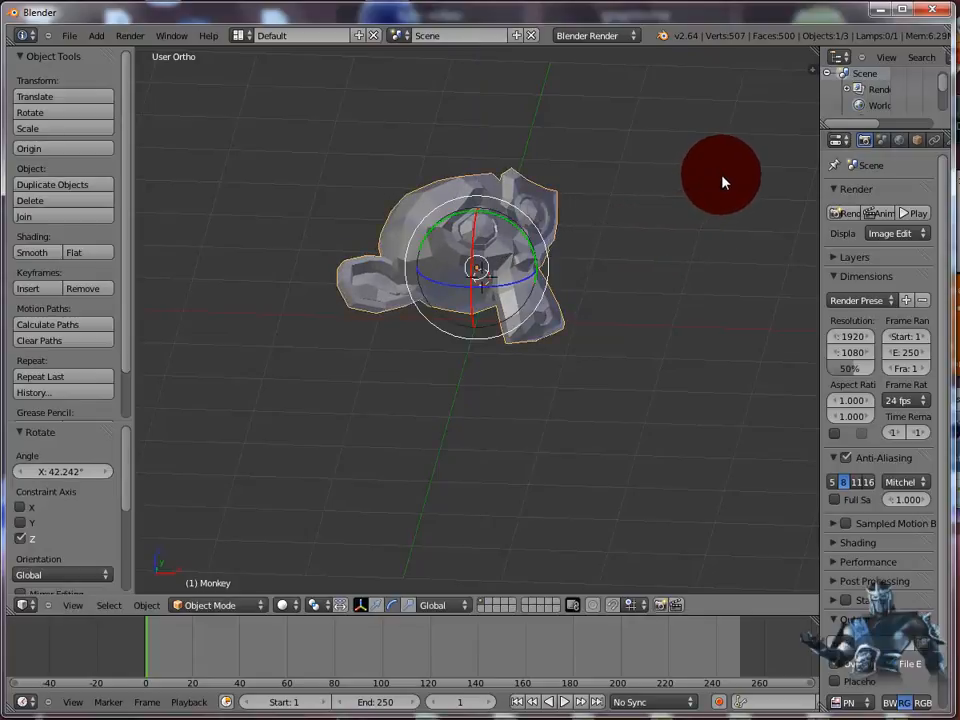
pyautogui.press('F12')
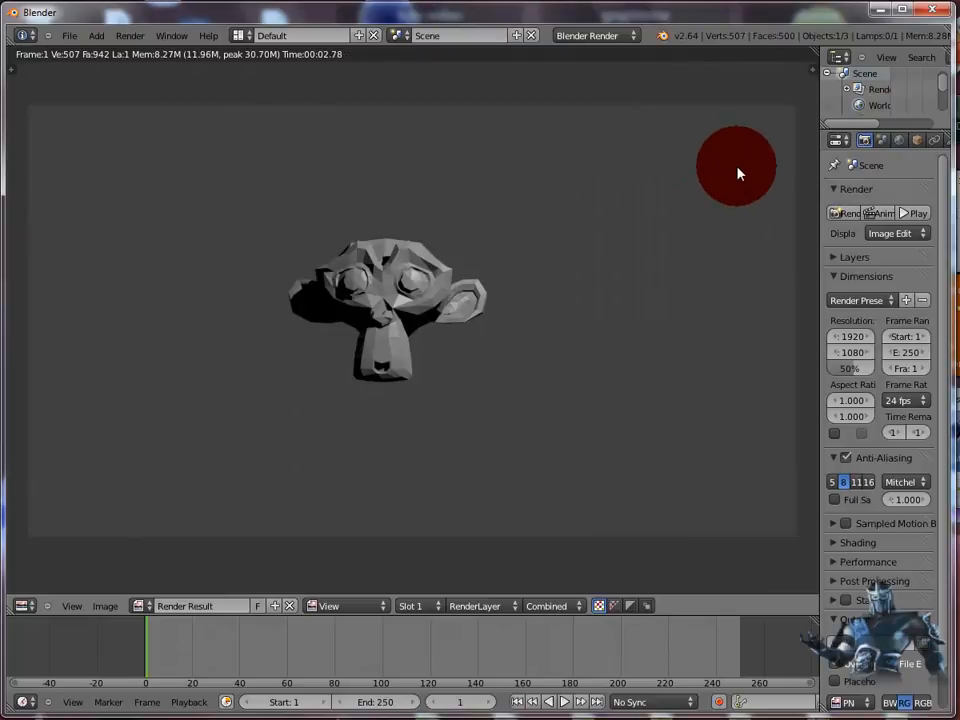
pyautogui.press('Escape')
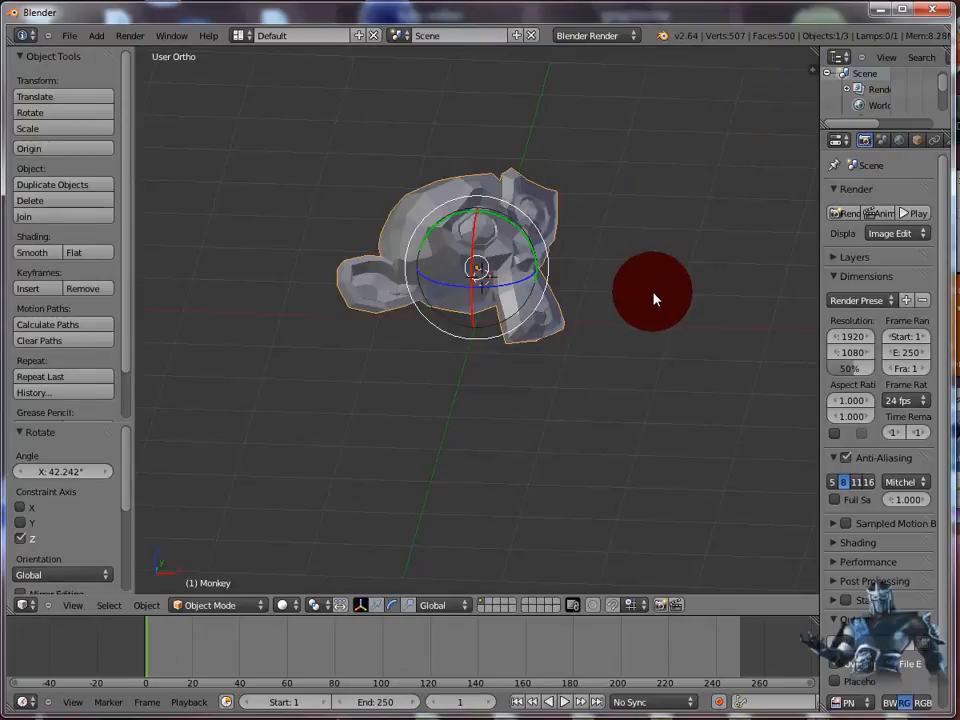
# Switch to the translate manipulator and render the scene again to examine the monkey without a floor
pyautogui.scroll(3, 645, 328)
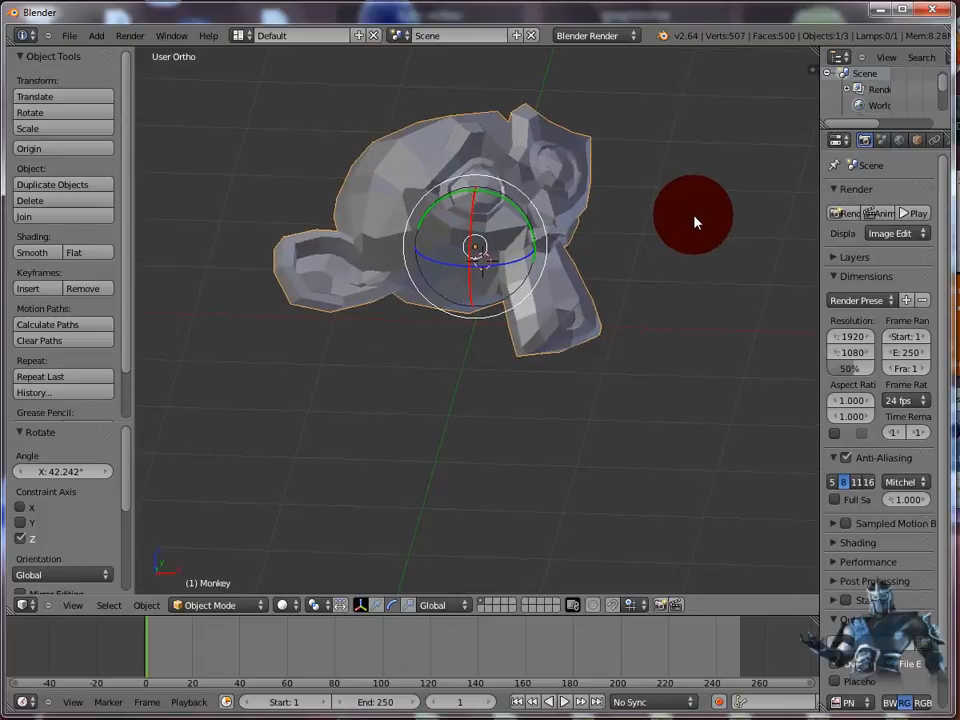
pyautogui.keyDown('shift'); pyautogui.moveTo(696, 216); pyautogui.dragTo(695, 322, button='middle'); pyautogui.keyUp('shift')
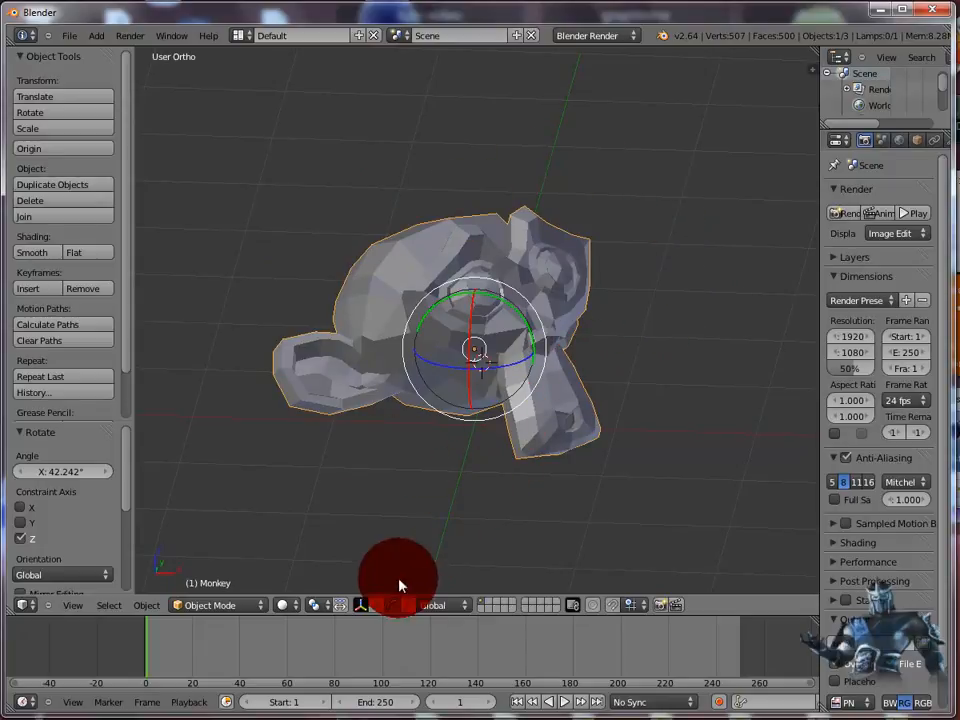
pyautogui.click(378, 606)
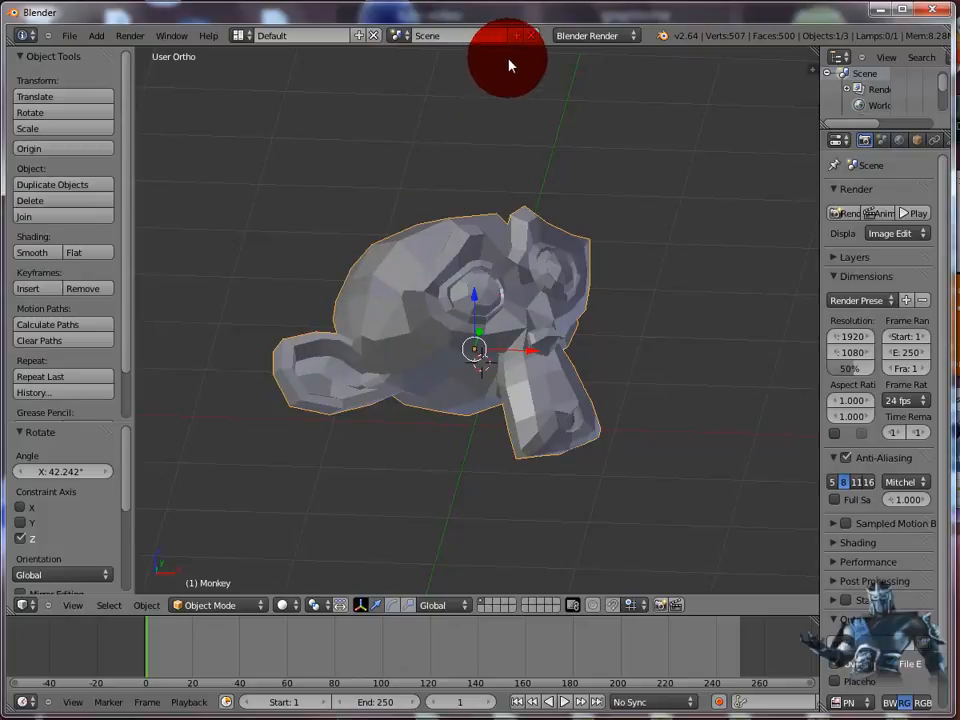
pyautogui.press('F12')
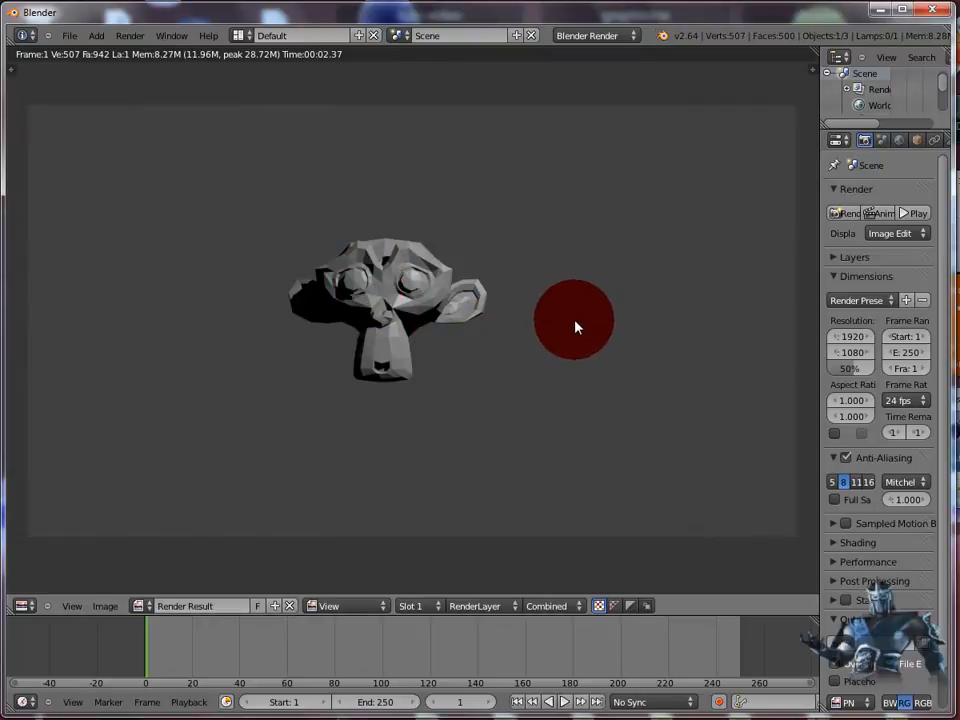
pyautogui.press('Escape')
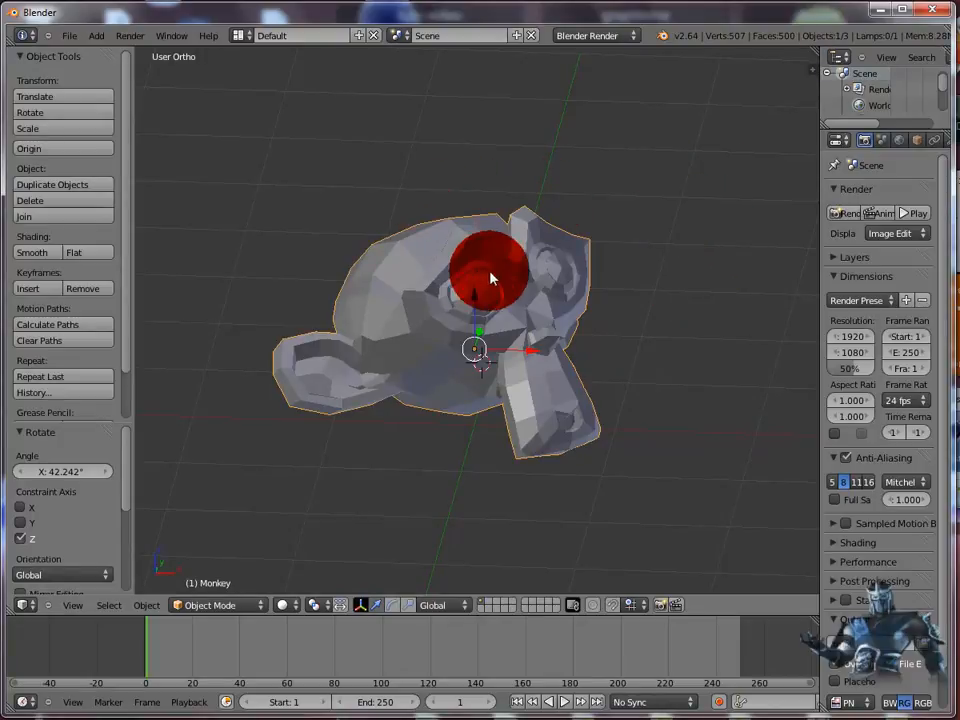
# Add a plane as a floor under the monkey, scaled about 5.32 along X and about 7.64 along Y
pyautogui.click(95, 37)
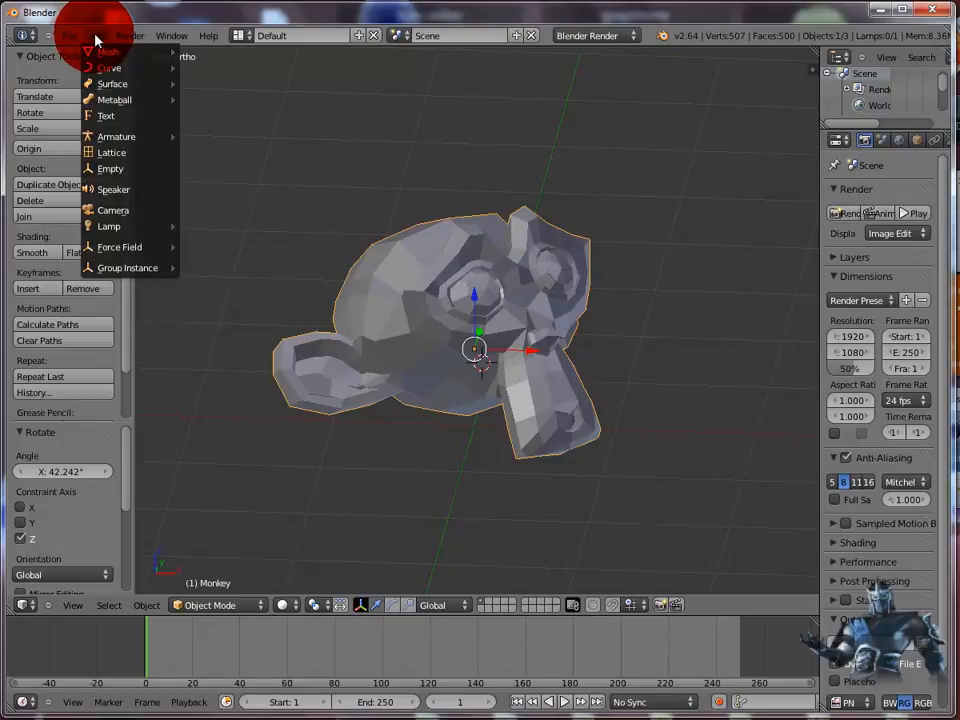
pyautogui.moveTo(105, 51)
pyautogui.click(210, 55)
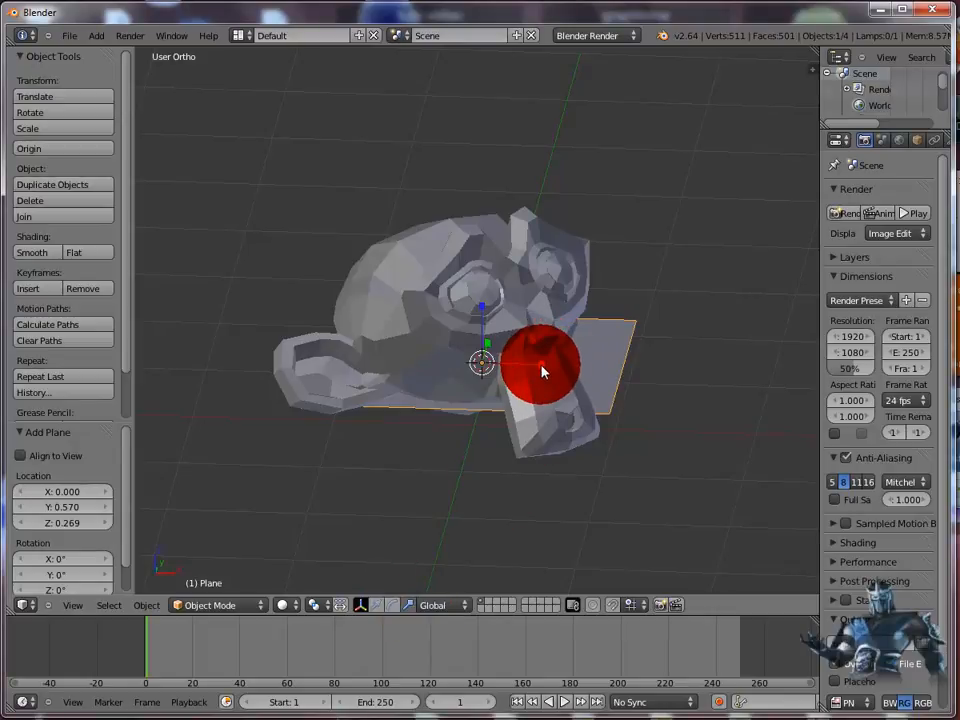
pyautogui.moveTo(541, 372); pyautogui.dragTo(758, 372)
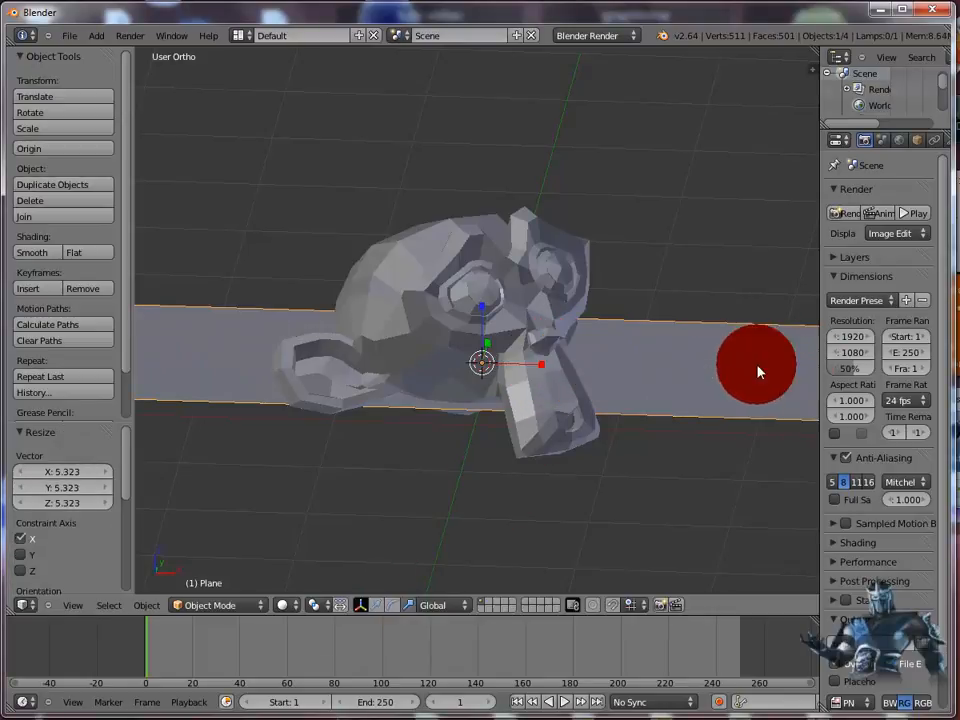
pyautogui.press('s')
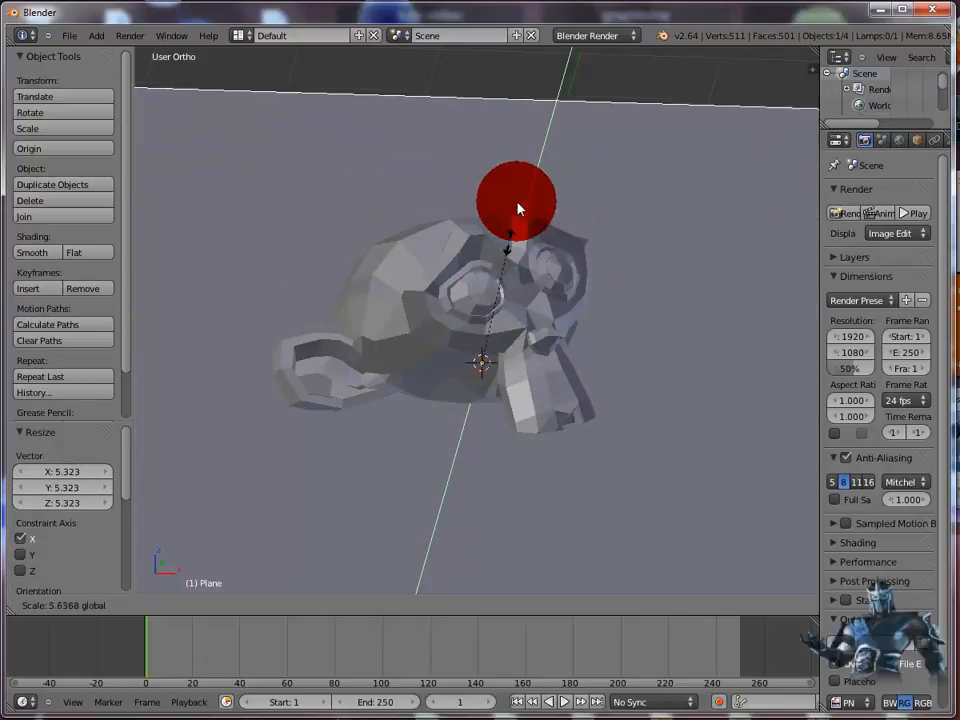
pyautogui.click(518, 205)
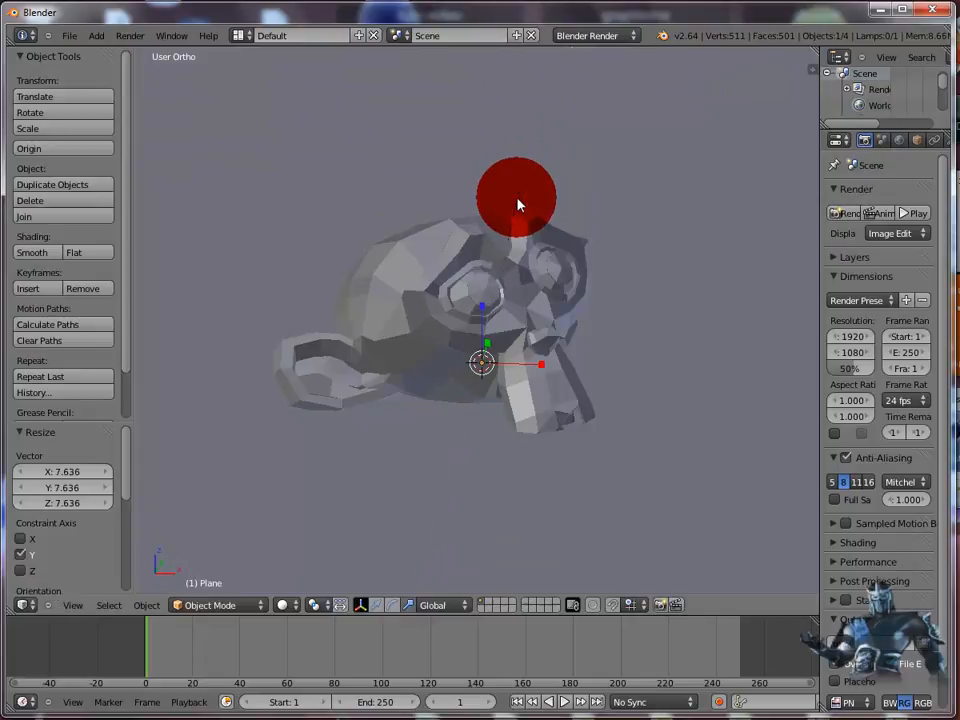
# Add a Subdivision Surface modifier to the monkey head and raise the head about 0.21 along Z
pyautogui.rightClick(520, 300)
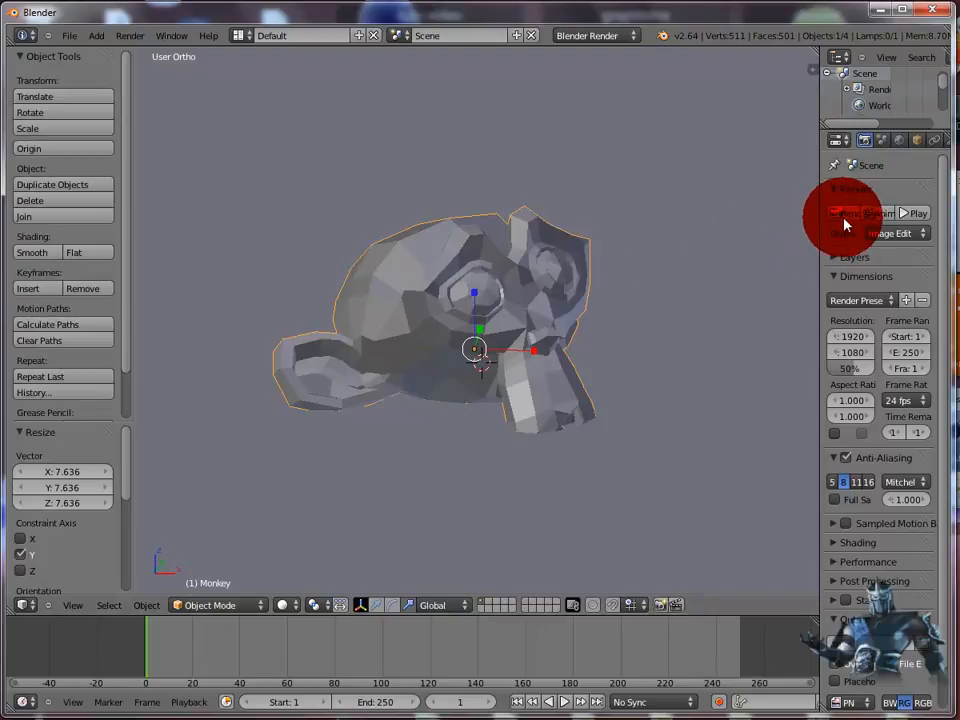
pyautogui.moveTo(818, 226); pyautogui.dragTo(781, 225)
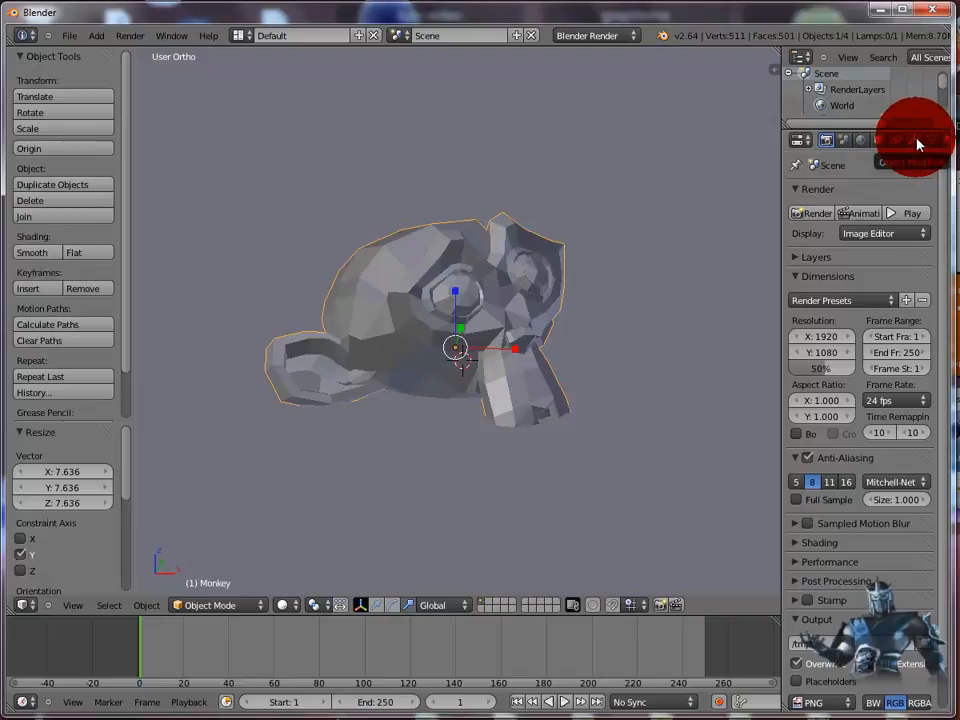
pyautogui.click(916, 142)
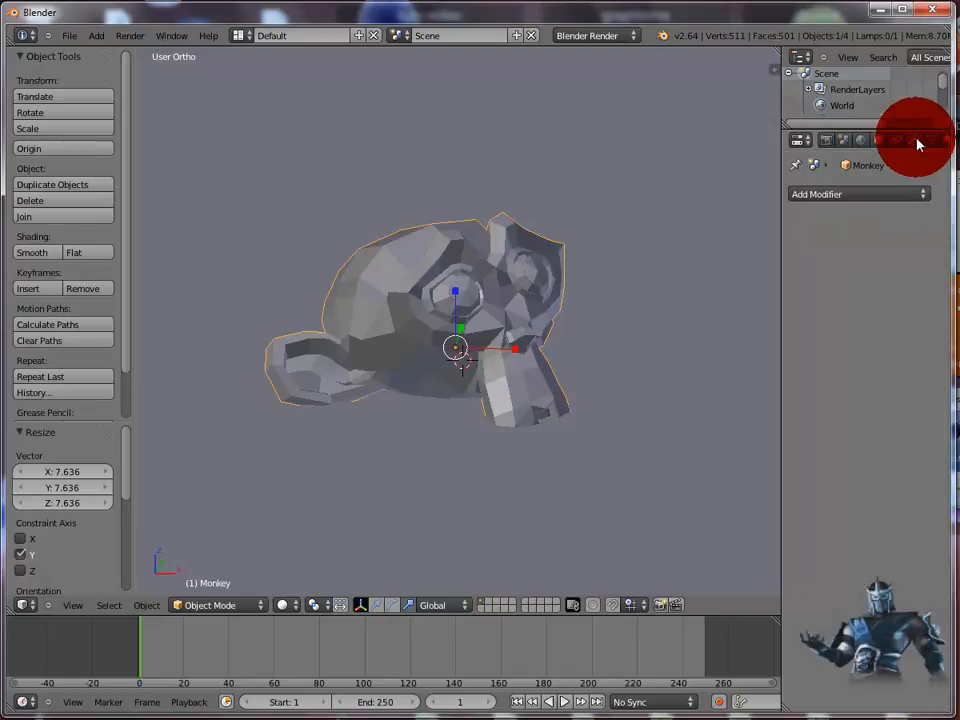
pyautogui.click(866, 196)
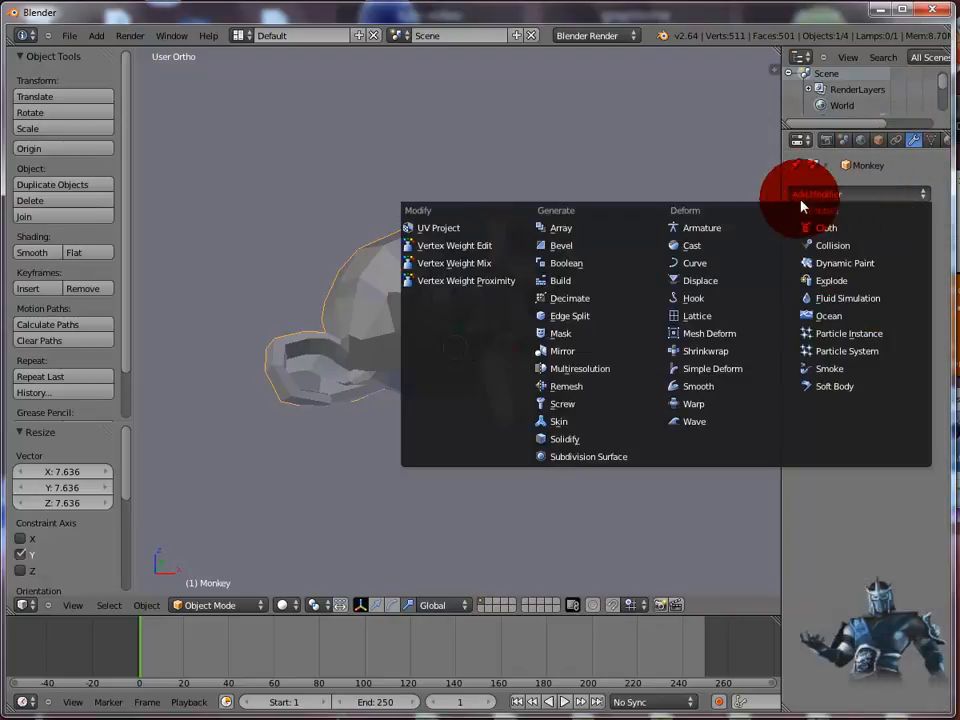
pyautogui.click(567, 462)
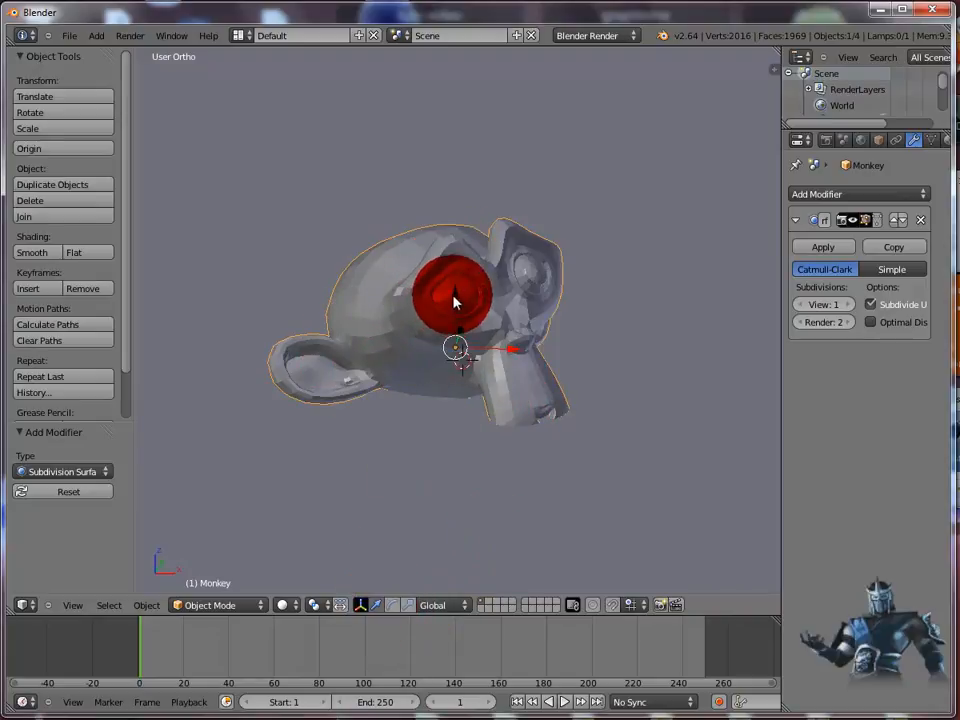
pyautogui.moveTo(456, 300); pyautogui.dragTo(450, 274)
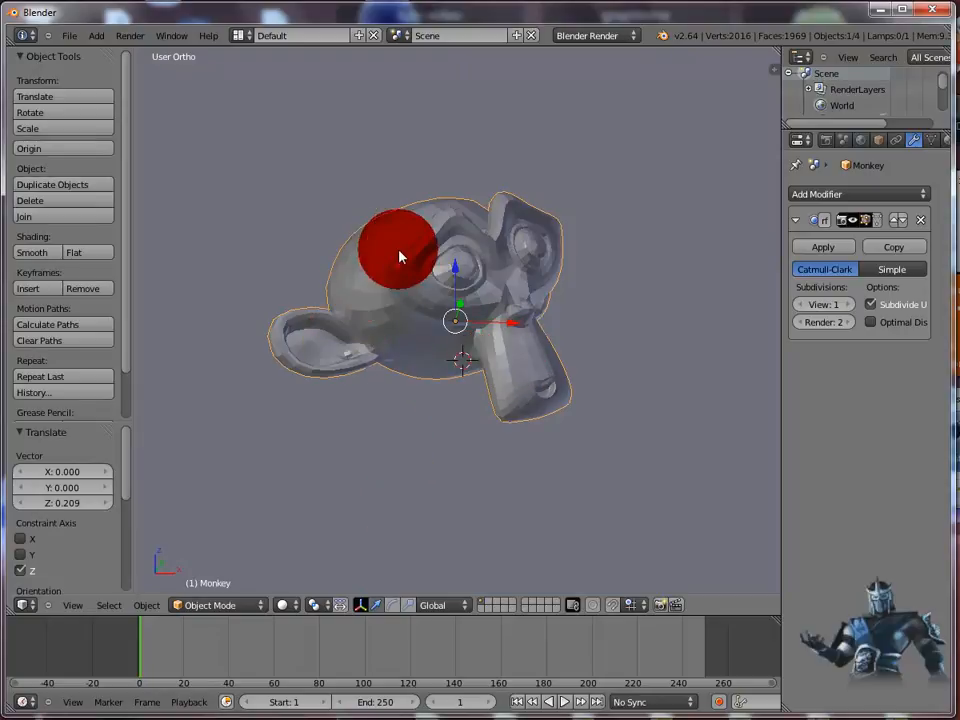
# Compare the monkey's viewport subdivision at levels 2, 1 and 0, then return it to level 1
pyautogui.click(850, 306)
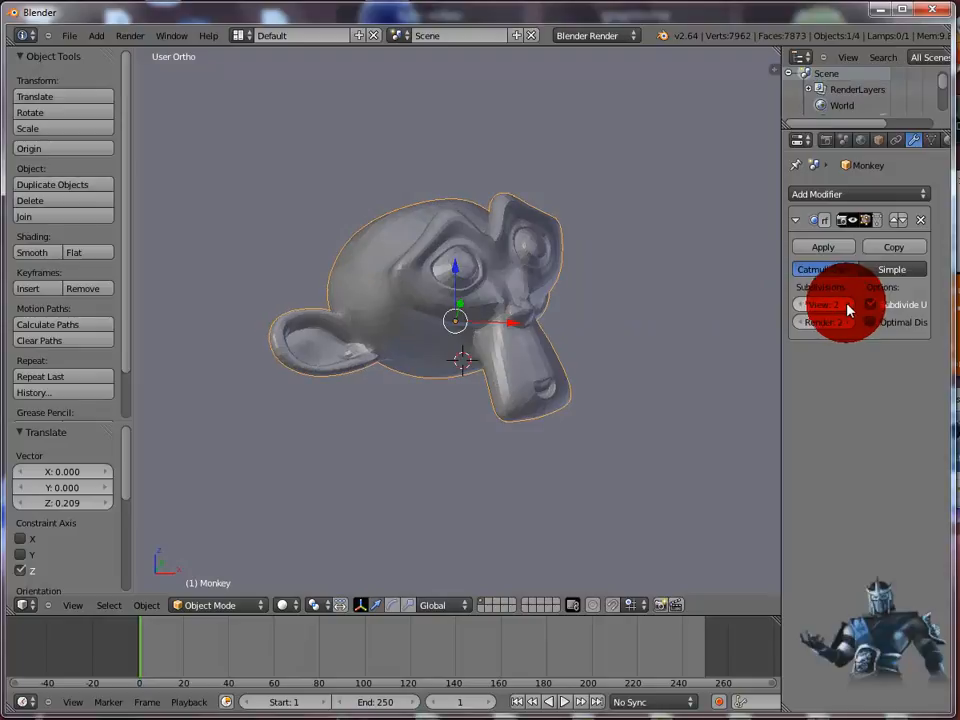
pyautogui.click(800, 306)
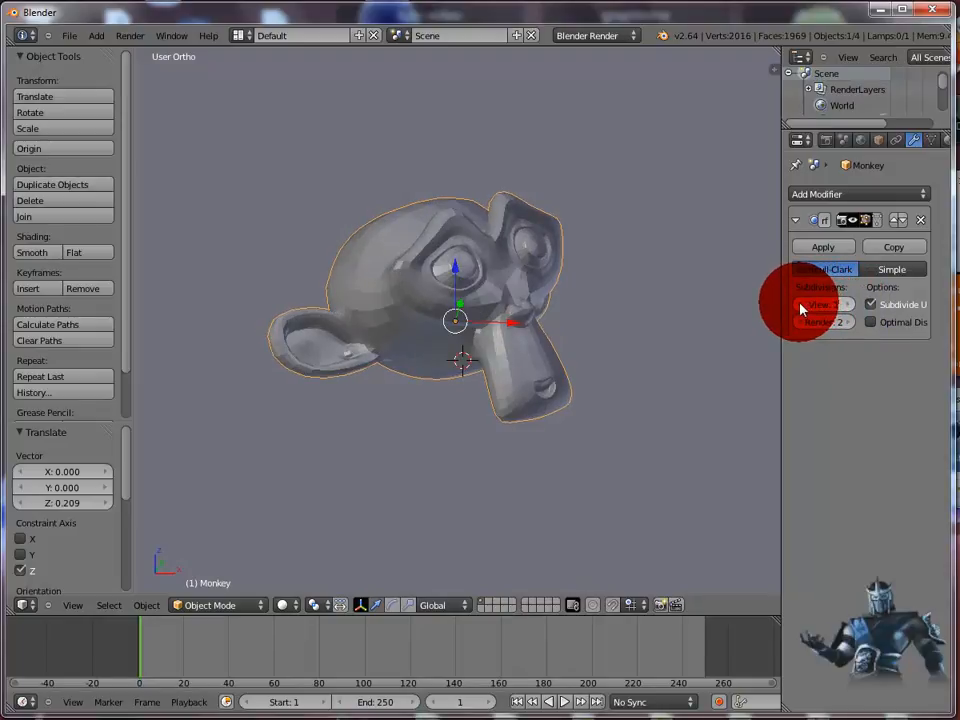
pyautogui.click(800, 306)
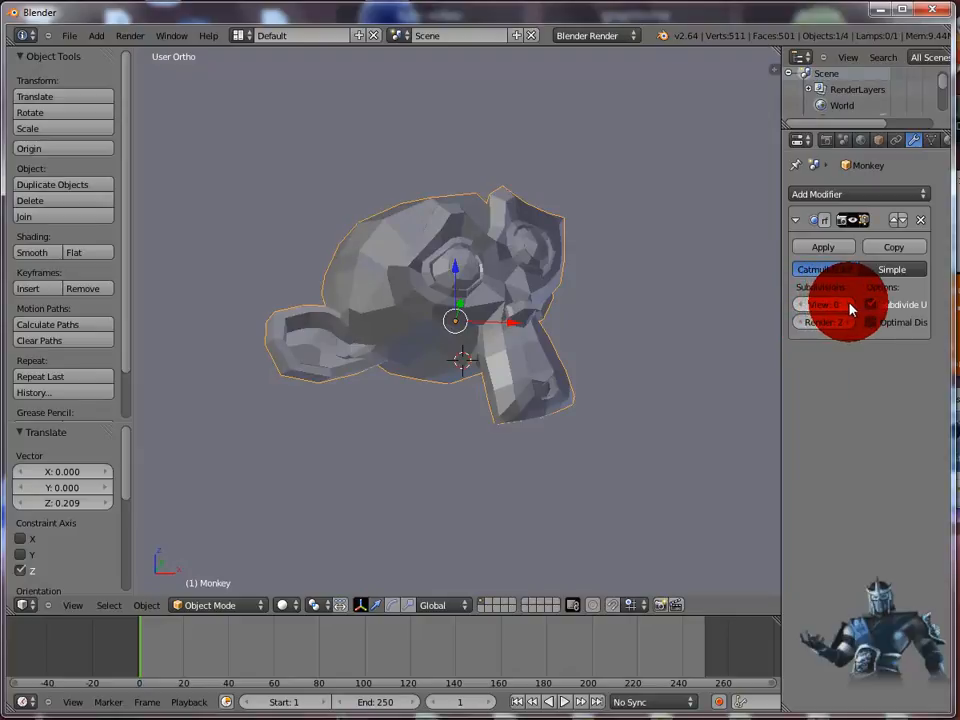
pyautogui.click(849, 305)
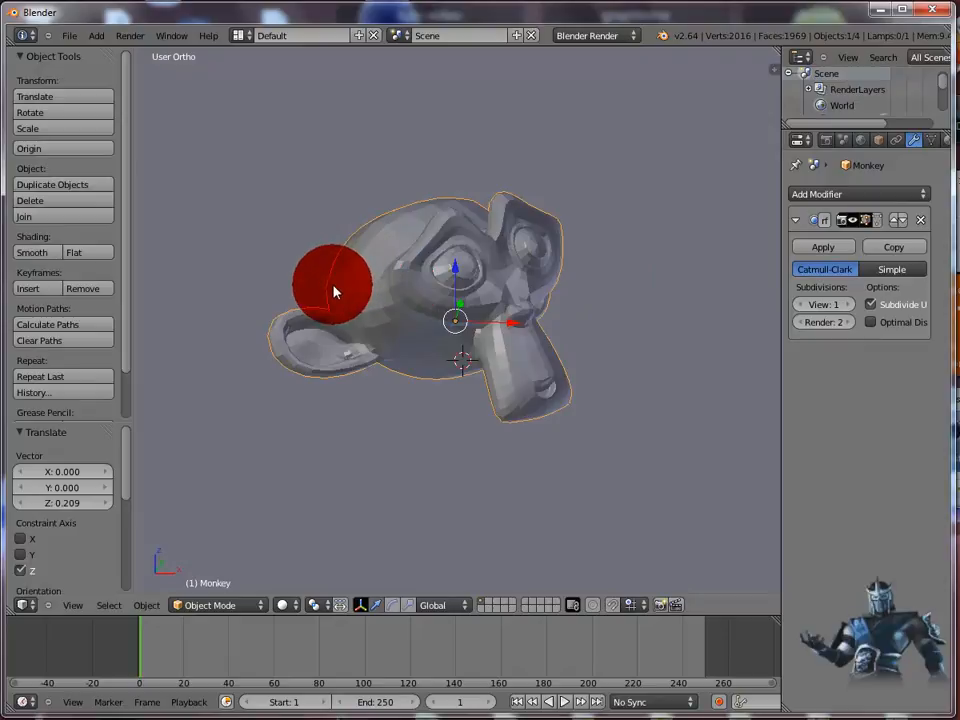
# Apply smooth shading to the monkey head and check the result with a test render
pyautogui.click(31, 253)
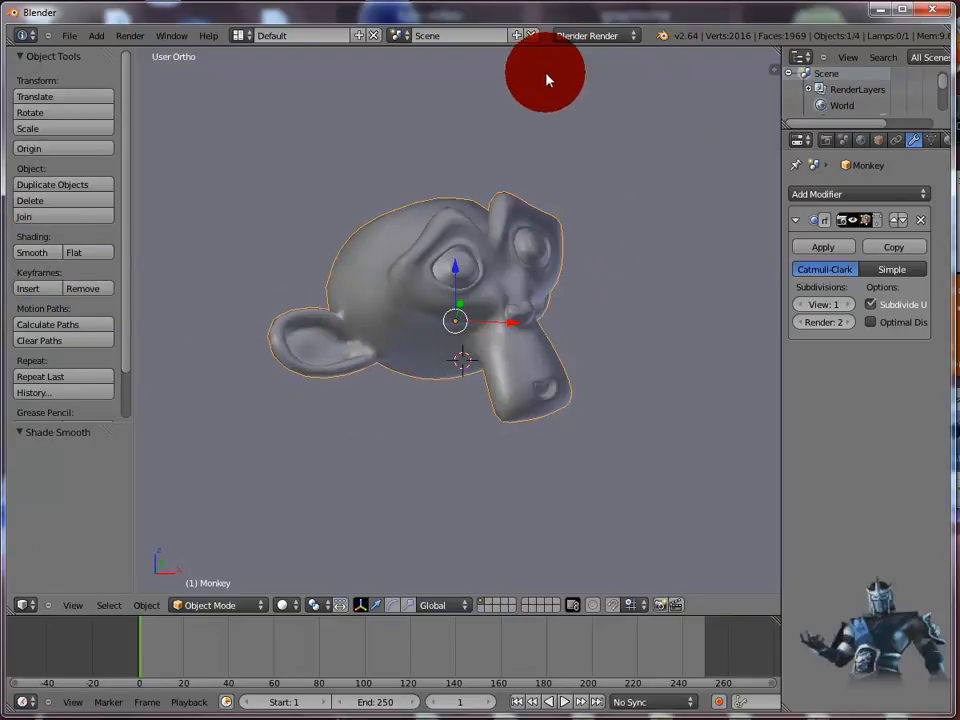
pyautogui.press('F12')
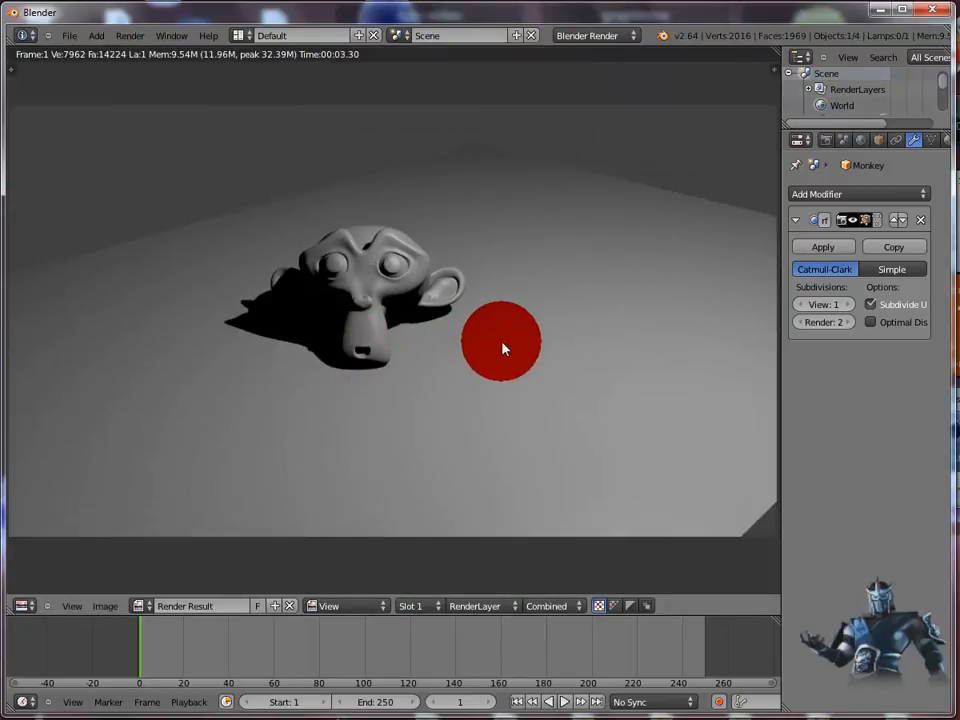
pyautogui.press('Escape')
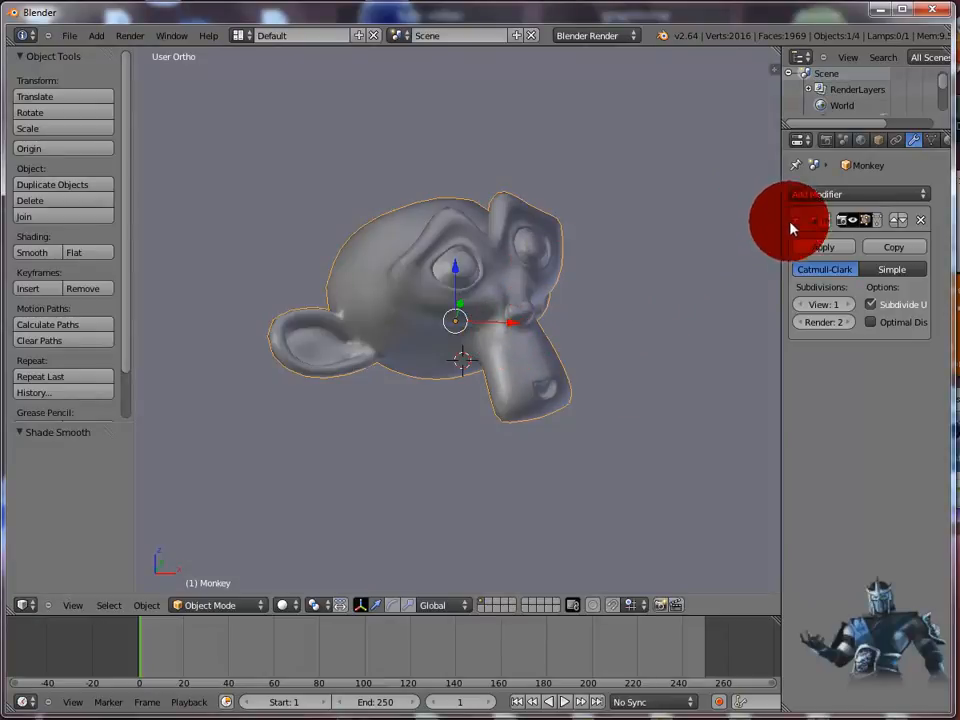
# Widen the properties area and create a new material for the monkey head
pyautogui.moveTo(781, 393); pyautogui.dragTo(730, 394)
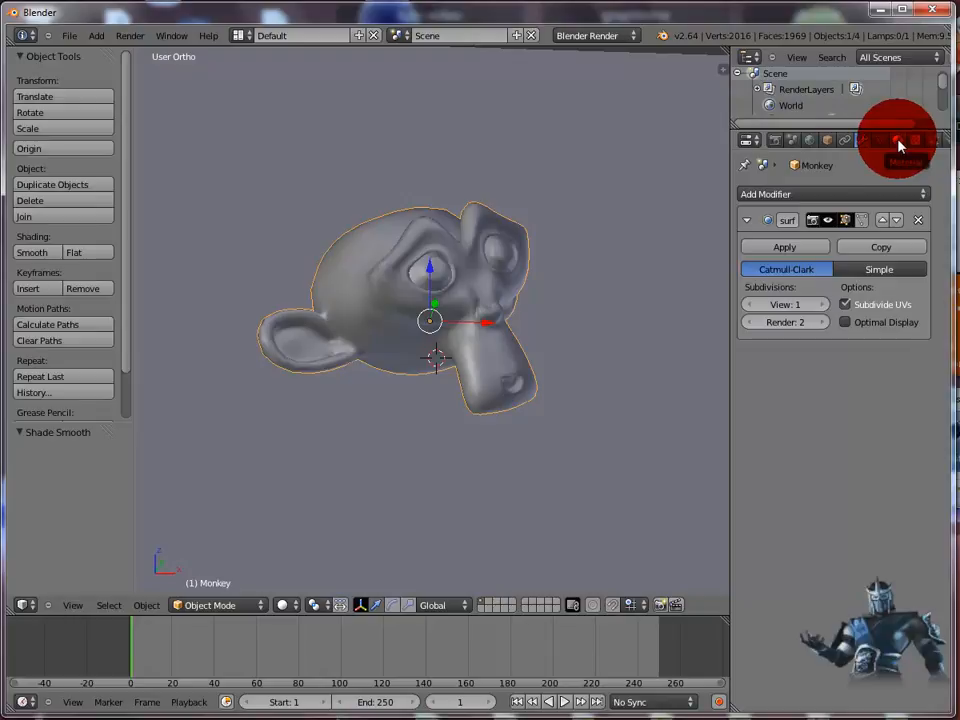
pyautogui.click(898, 143)
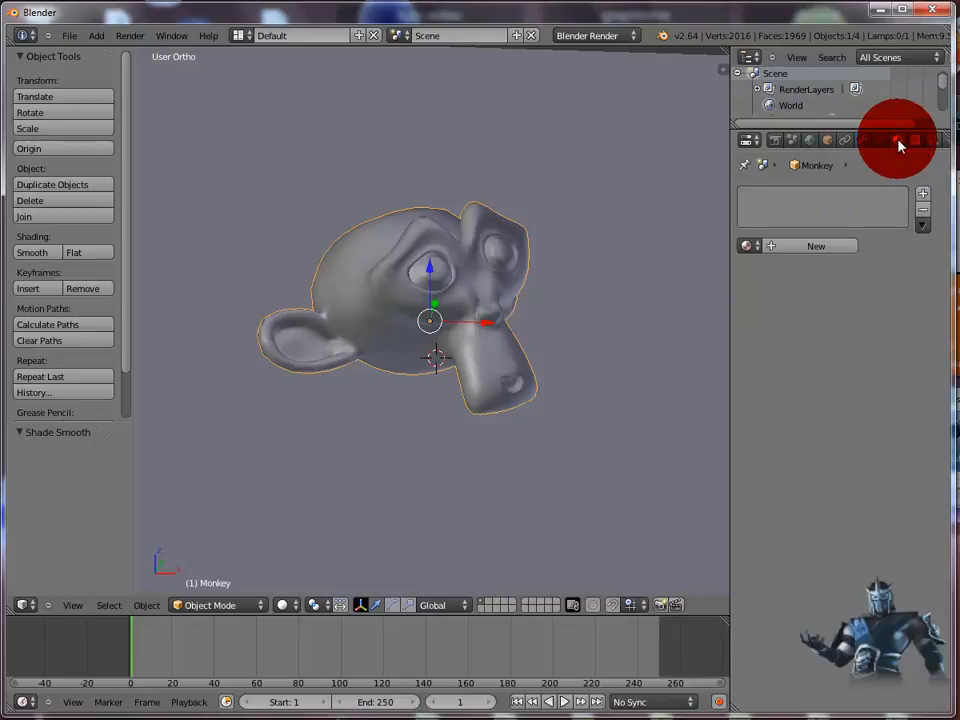
pyautogui.click(810, 248)
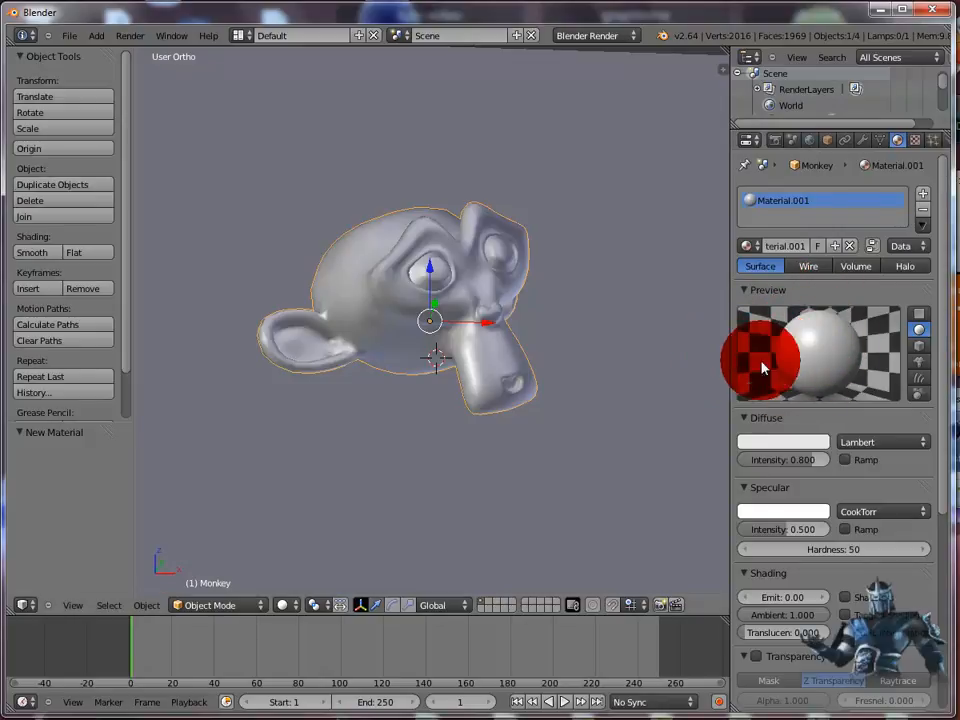
# Try the flat, sphere, cube, monkey, hair and sky-sphere material previews and settle on the monkey preview
pyautogui.click(919, 315)
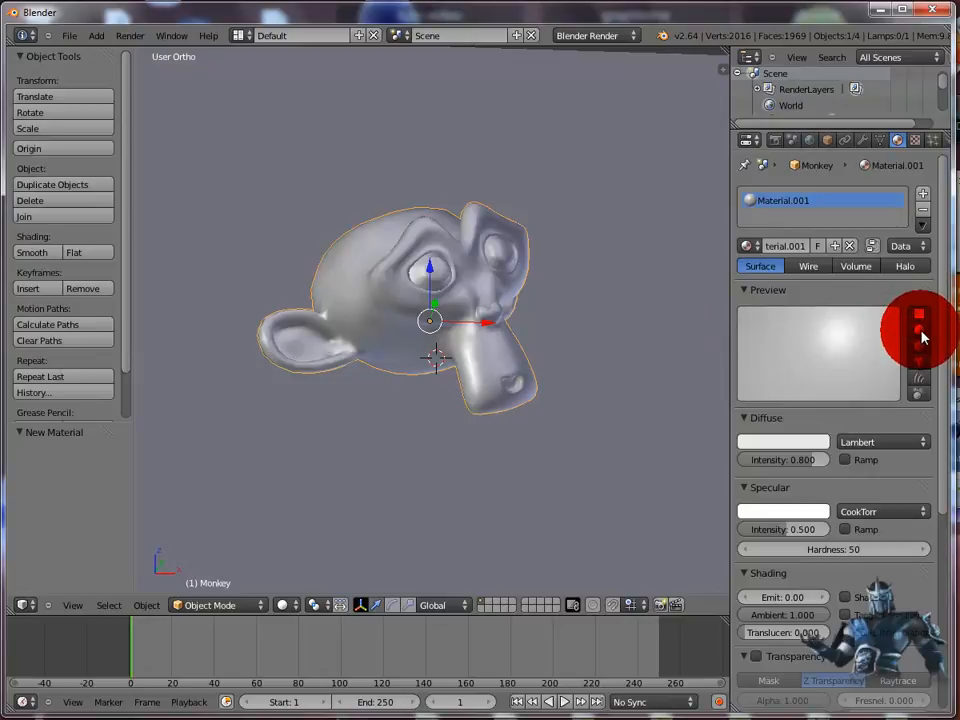
pyautogui.click(920, 332)
pyautogui.click(921, 349)
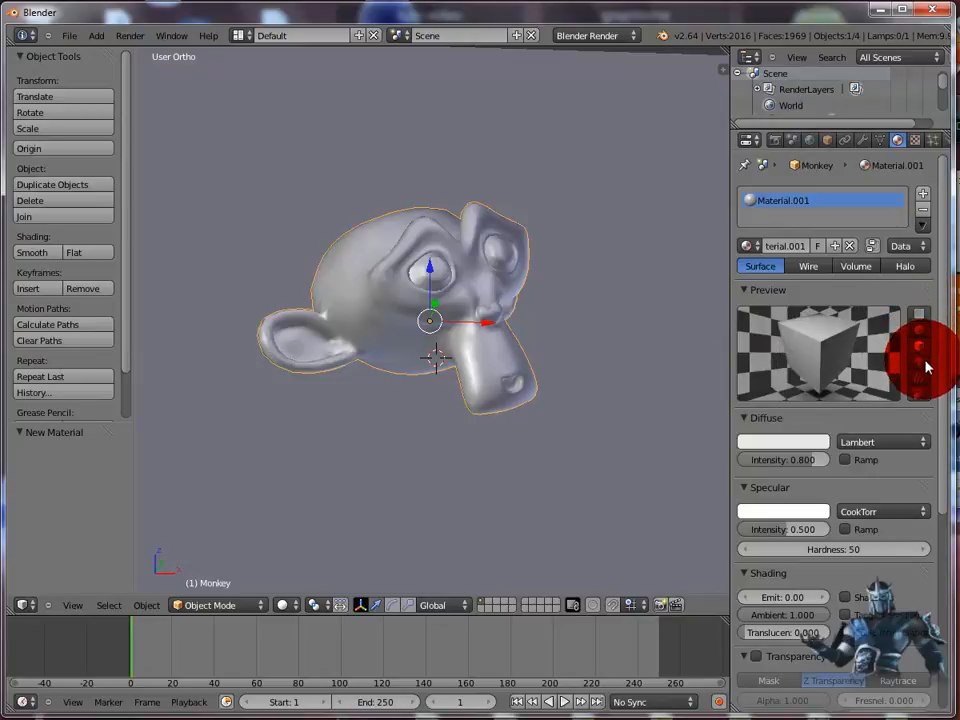
pyautogui.click(922, 364)
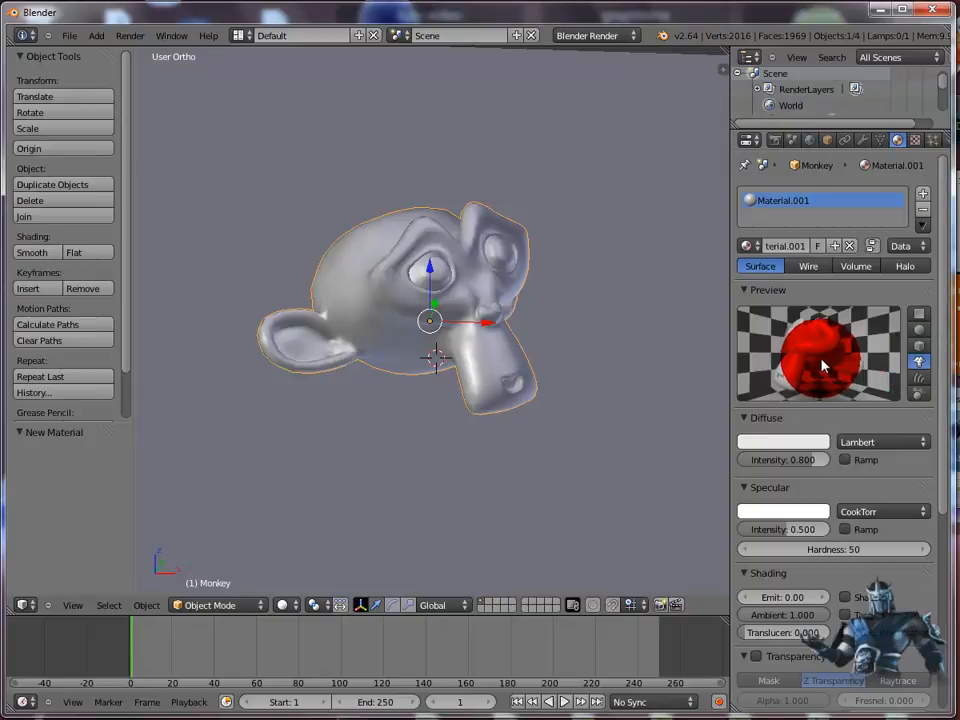
pyautogui.click(920, 380)
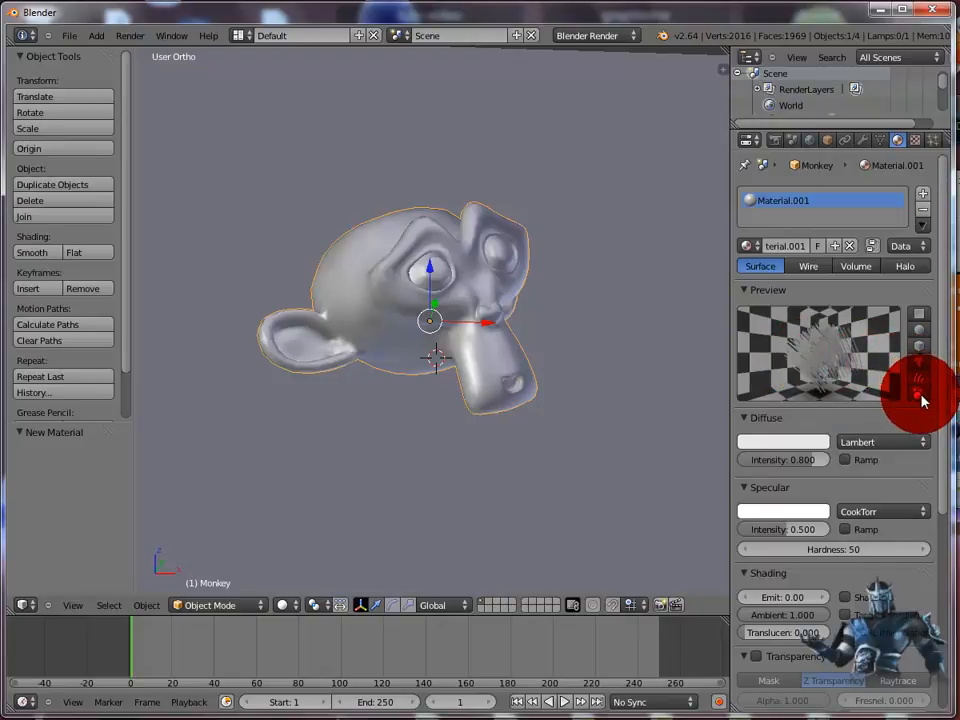
pyautogui.click(921, 393)
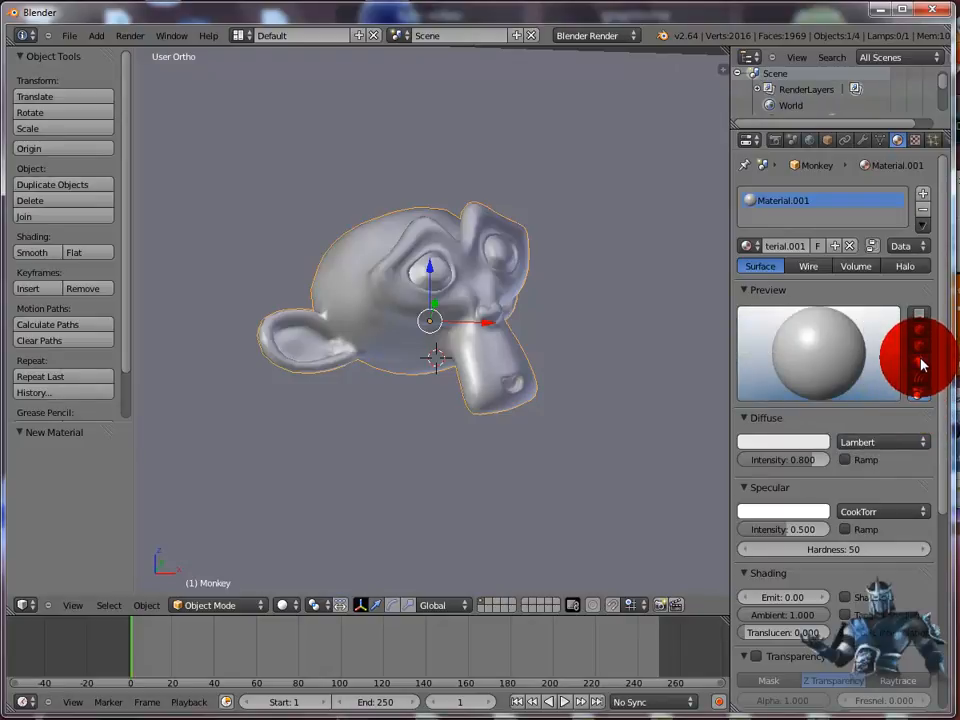
pyautogui.click(920, 362)
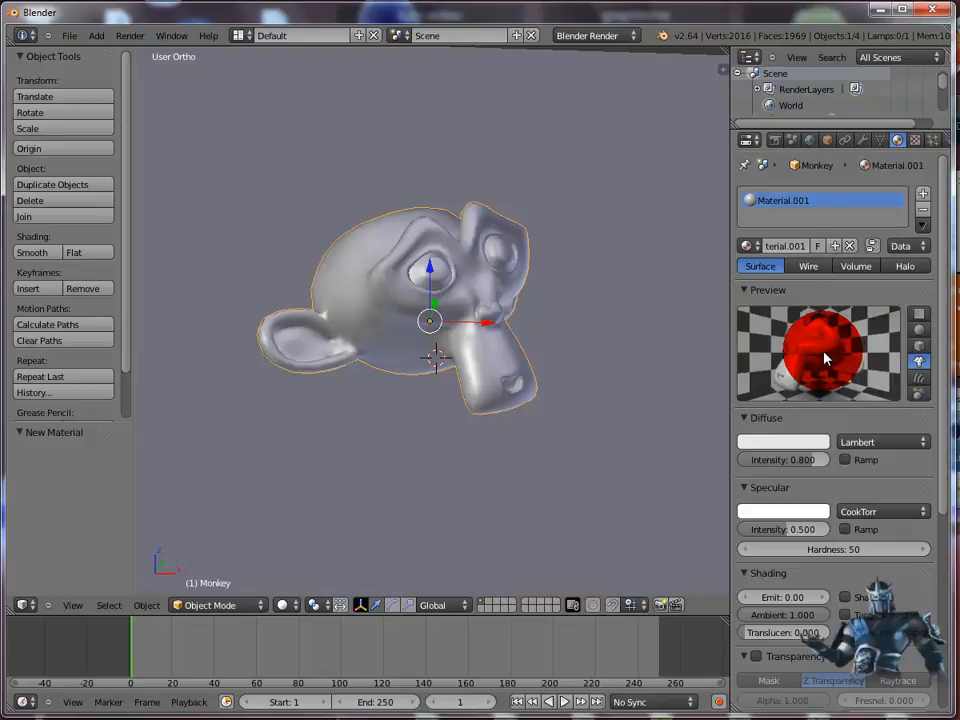
# Collapse the Specular, Shading, Transparency and Options sections of the material settings
pyautogui.click(743, 489)
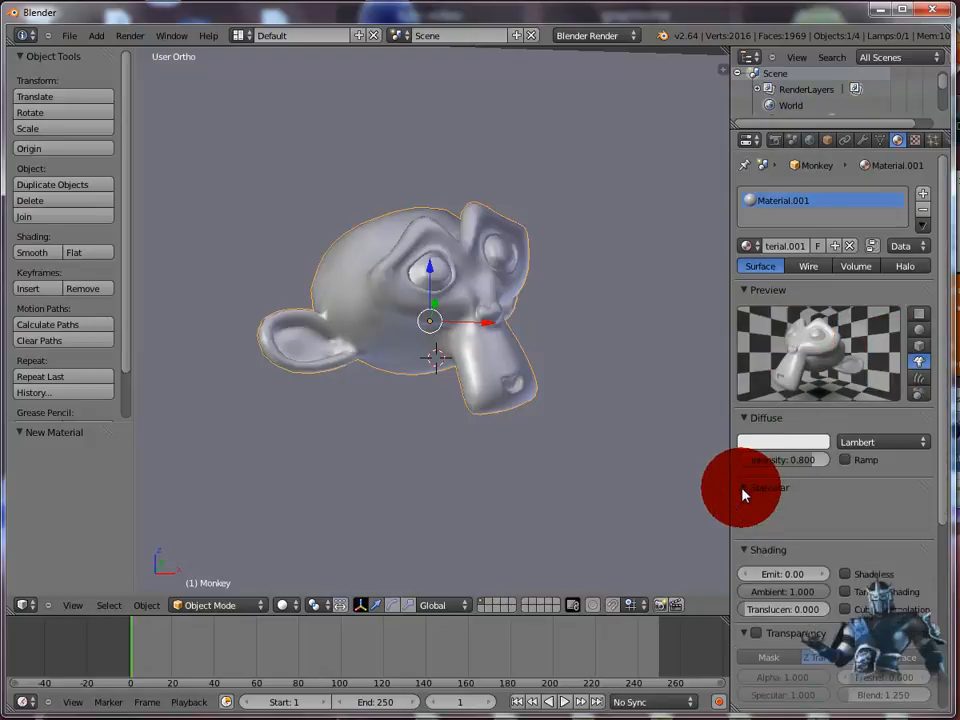
pyautogui.click(745, 510)
pyautogui.click(745, 527)
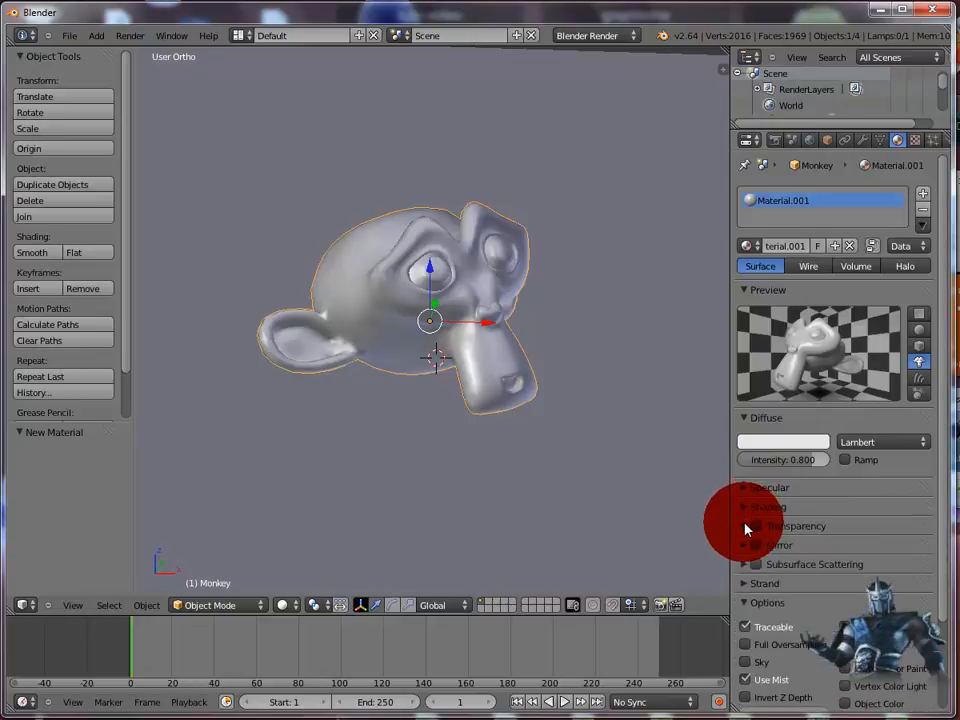
pyautogui.click(745, 603)
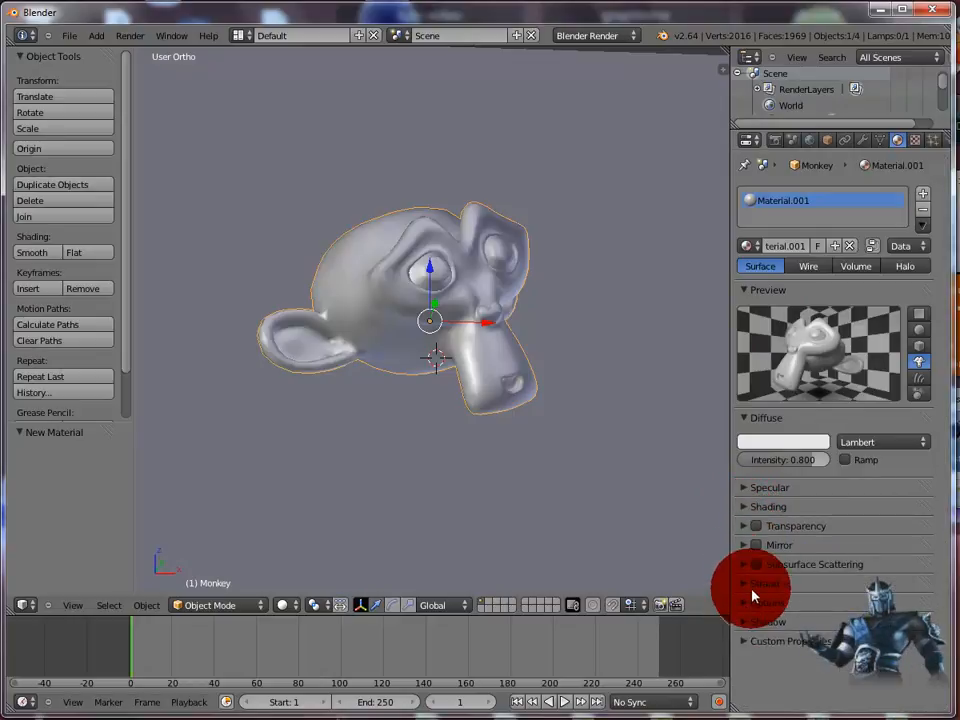
# Change the diffuse colour of the monkey's material to light blue
pyautogui.click(789, 446)
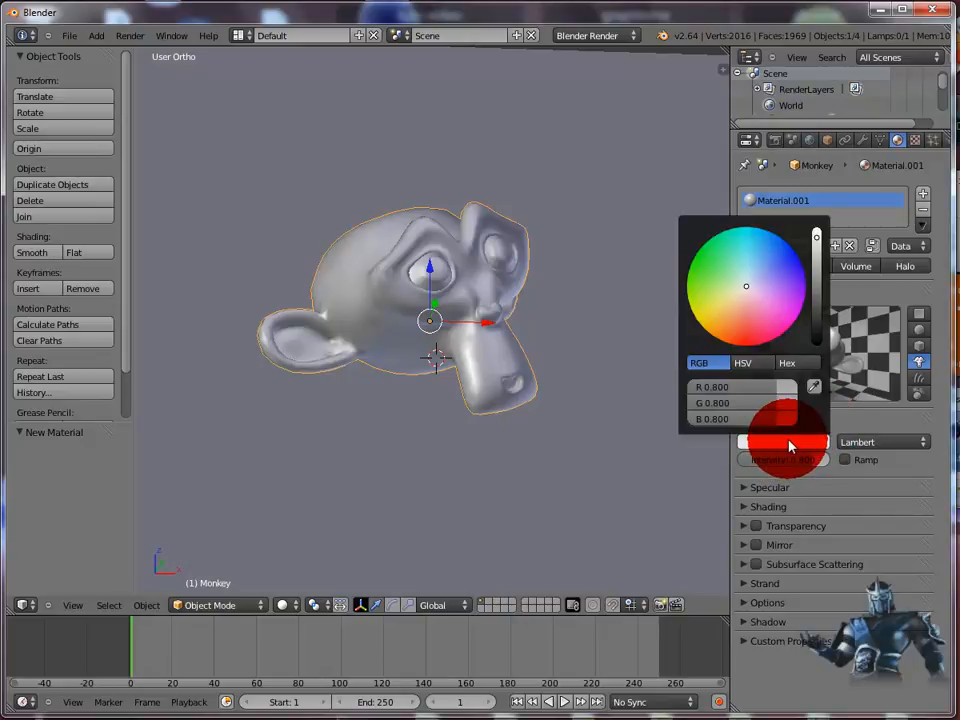
pyautogui.click(766, 268)
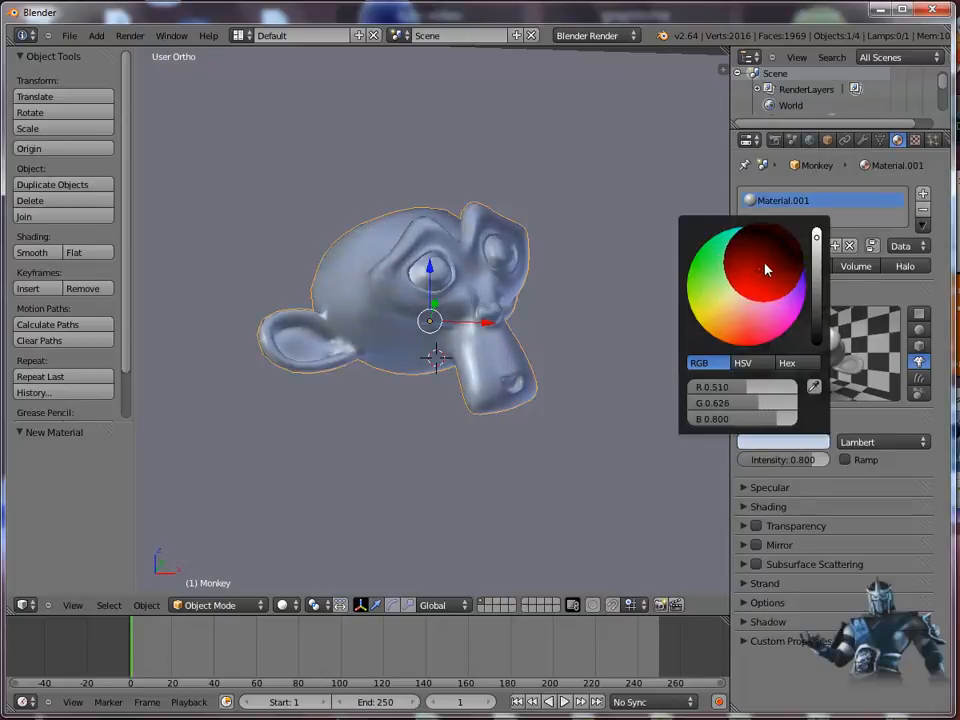
pyautogui.moveTo(766, 268)
pyautogui.mouseDown()
pyautogui.moveTo(769, 257)
pyautogui.moveTo(756, 254)
pyautogui.moveTo(763, 262)
pyautogui.moveTo(768, 253)
pyautogui.mouseUp()
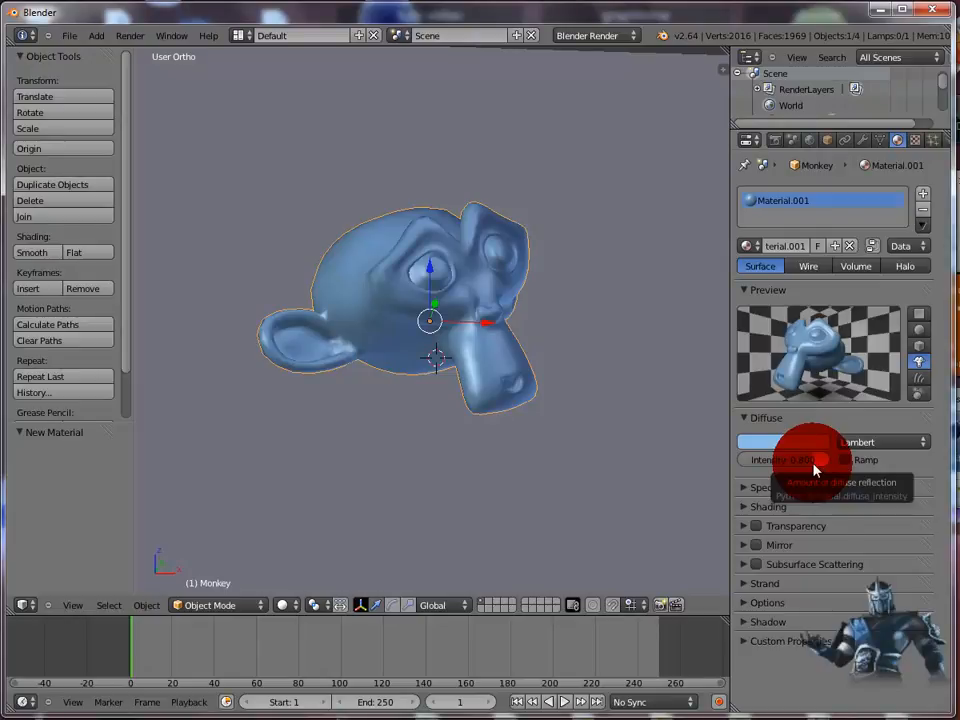
# Lower the diffuse intensity of the monkey's material to about 0.746 and collapse the Diffuse settings
pyautogui.moveTo(815, 470)
pyautogui.mouseDown()
pyautogui.moveTo(760, 470)
pyautogui.moveTo(812, 462)
pyautogui.mouseUp()
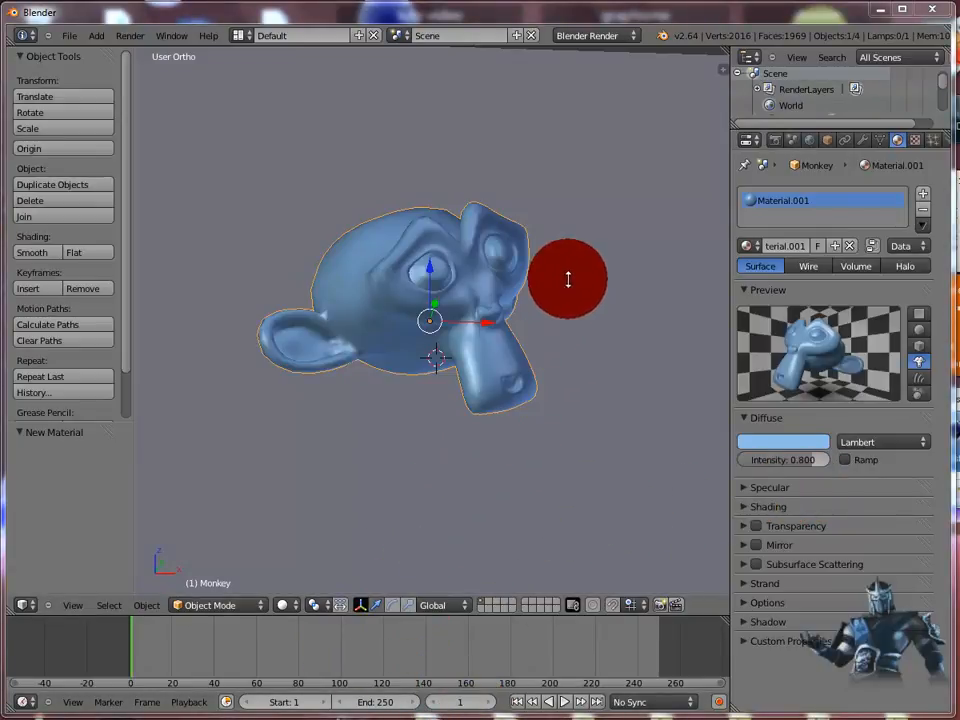
pyautogui.click(816, 460)
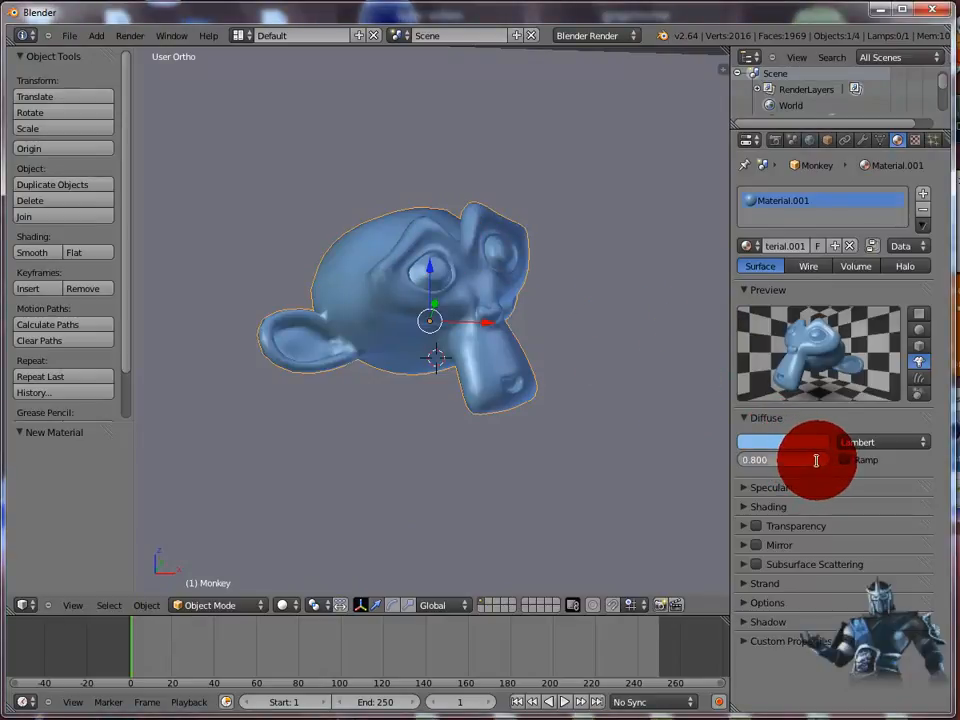
pyautogui.click(832, 459)
pyautogui.moveTo(828, 460)
pyautogui.mouseDown()
pyautogui.moveTo(779, 465)
pyautogui.moveTo(829, 465)
pyautogui.moveTo(821, 463)
pyautogui.mouseUp()
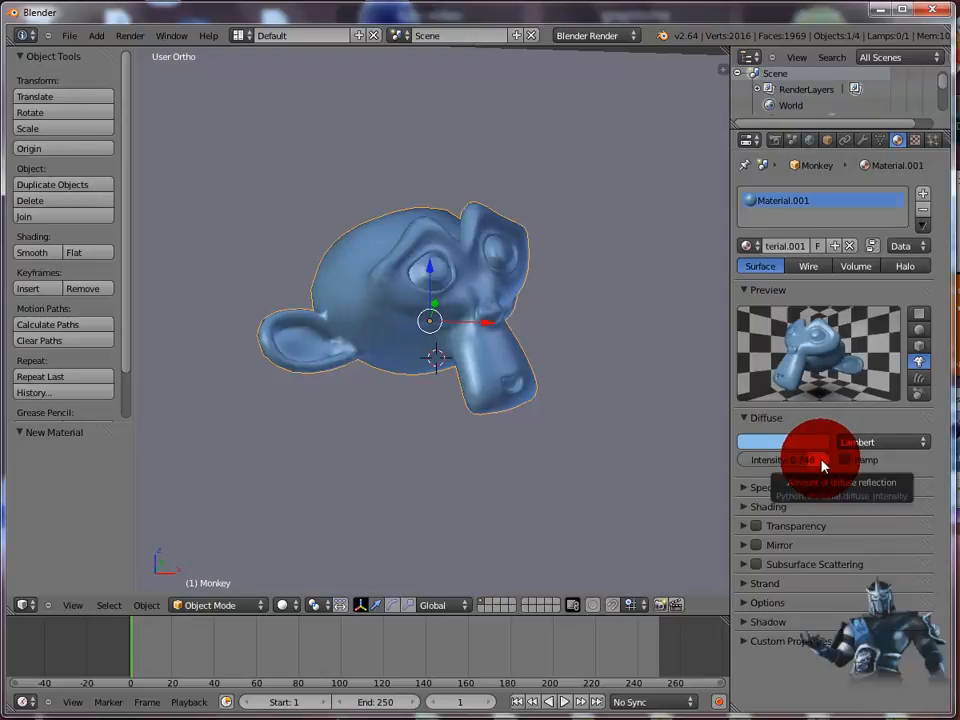
pyautogui.click(746, 421)
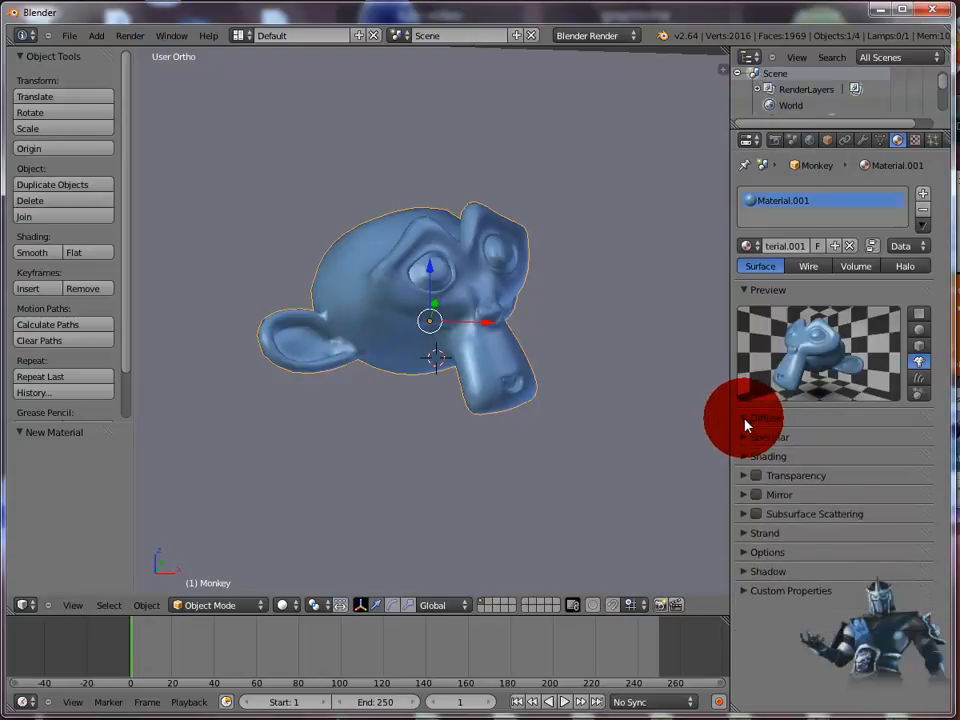
# Expand the Specular settings and change the specular colour of the monkey's material to light green
pyautogui.click(746, 439)
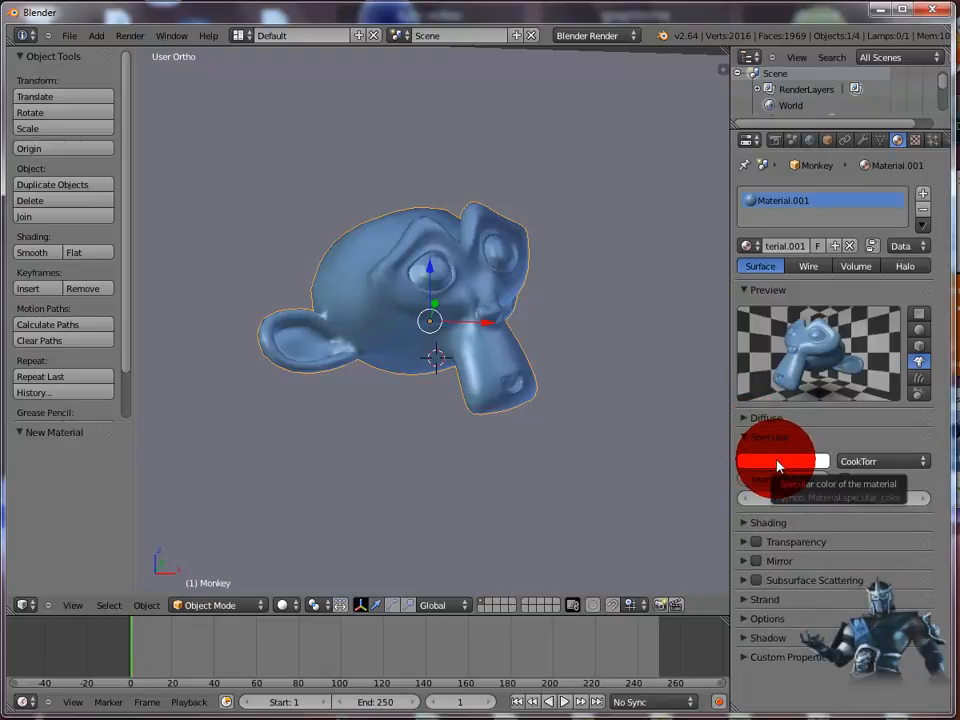
pyautogui.click(778, 463)
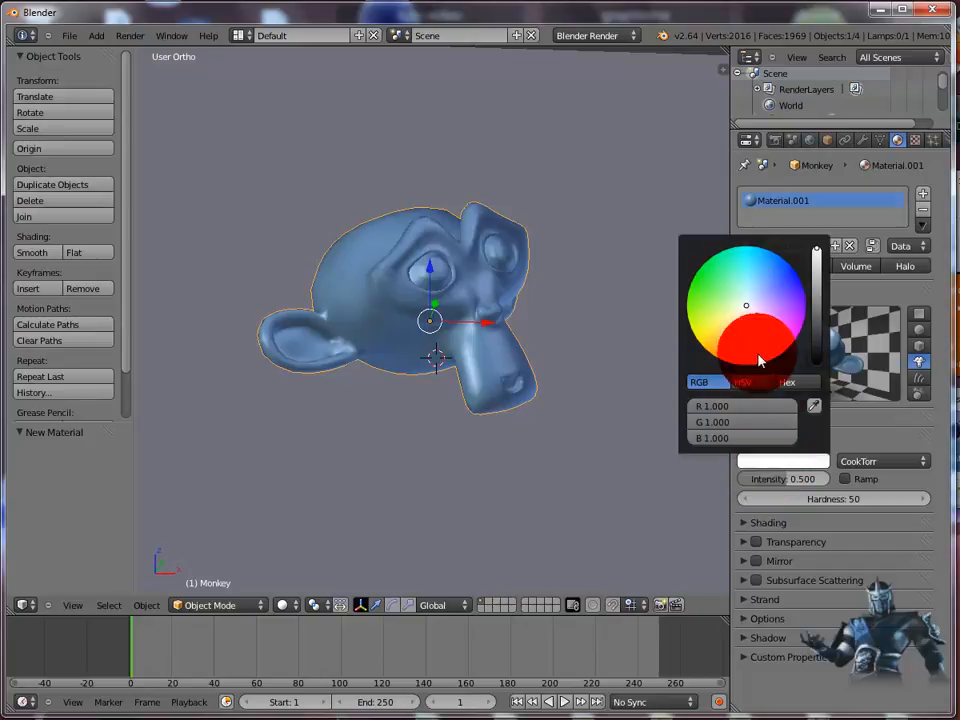
pyautogui.moveTo(750, 306); pyautogui.dragTo(716, 291)
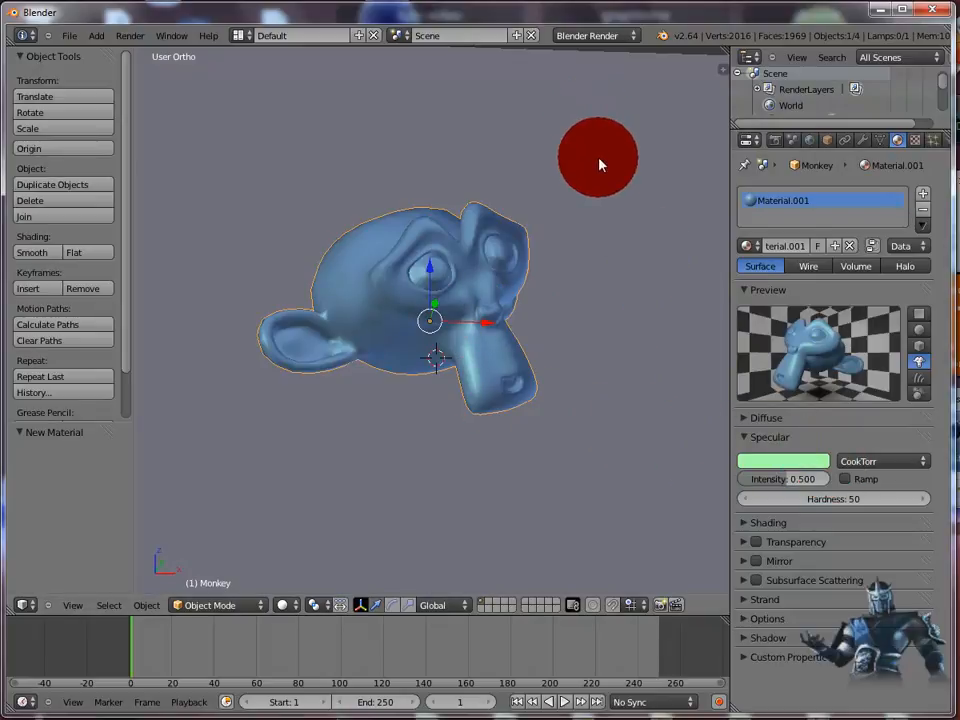
# Render the monkey scene to check the specular colour, and raise the material's specular intensity to about 0.804
pyautogui.press('F12')
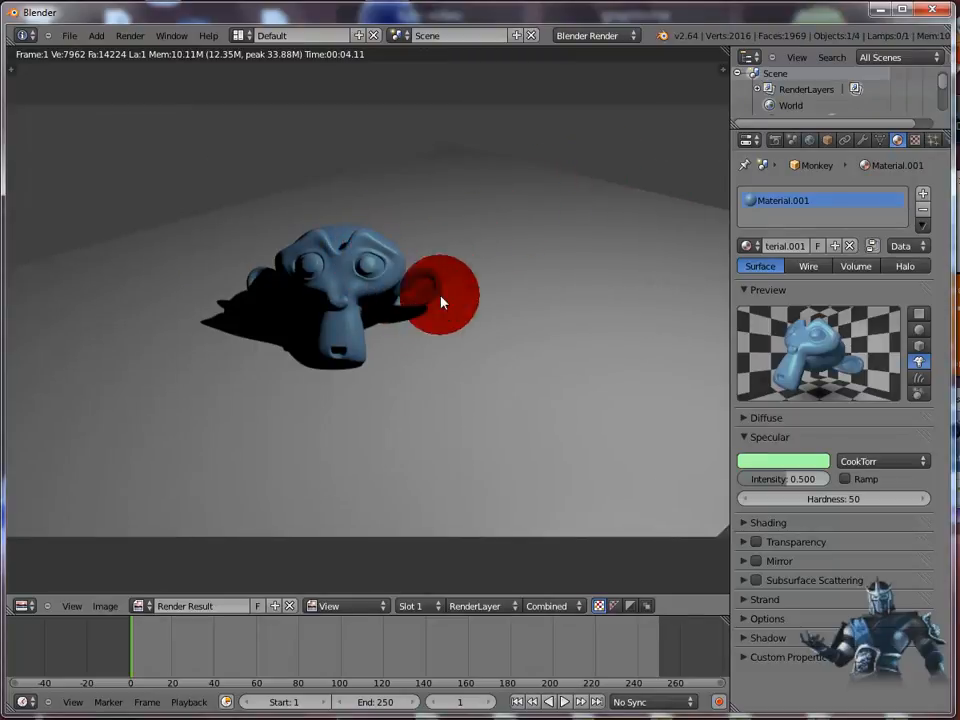
pyautogui.press('Escape')
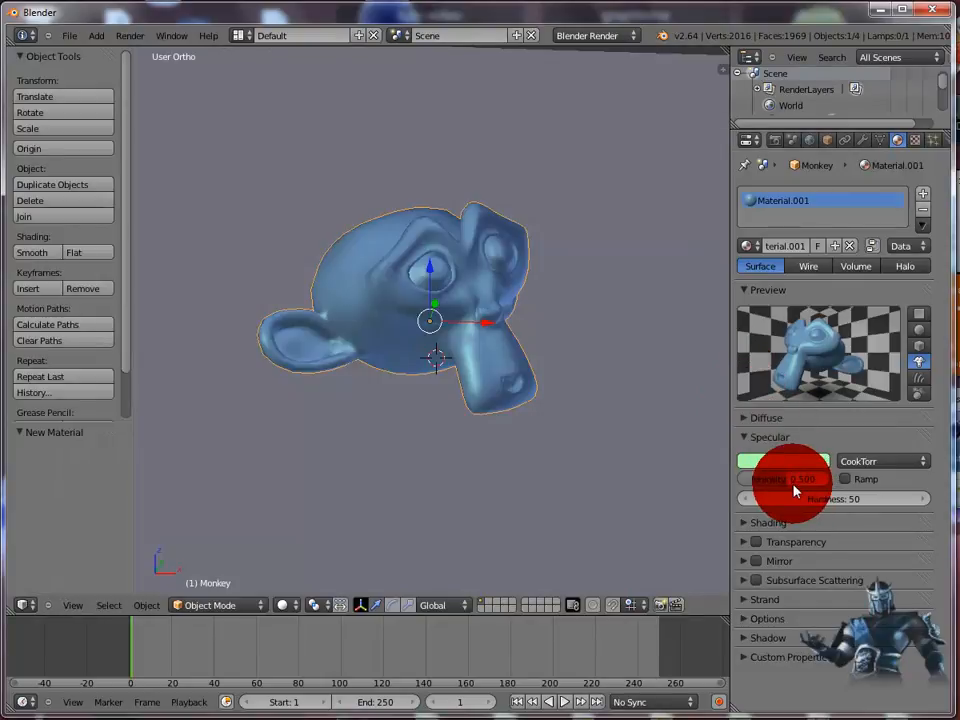
pyautogui.moveTo(793, 488)
pyautogui.mouseDown()
pyautogui.moveTo(831, 489)
pyautogui.moveTo(816, 490)
pyautogui.mouseUp()
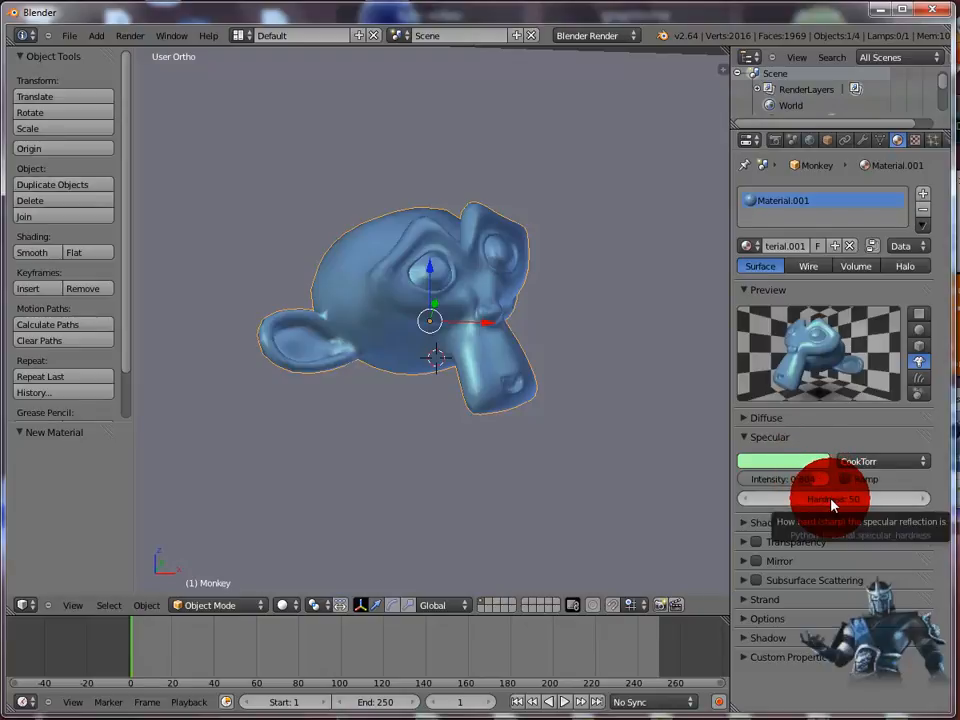
# Render the monkey with a specular hardness of 4 and again with a hardness of 120 for comparison
pyautogui.click(926, 500)
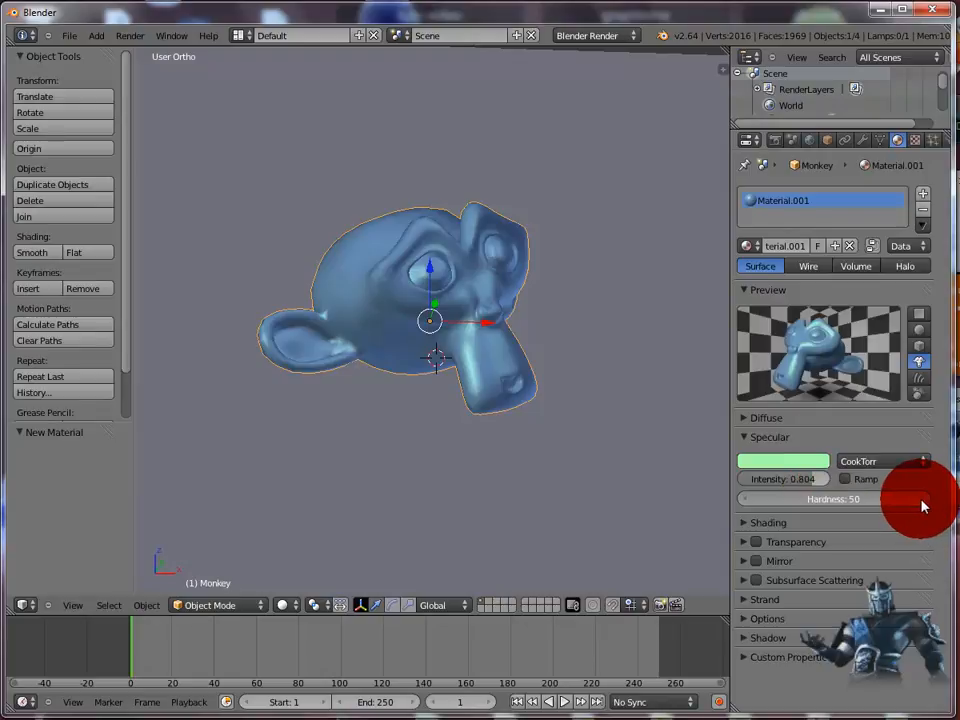
pyautogui.moveTo(922, 508); pyautogui.dragTo(754, 508)
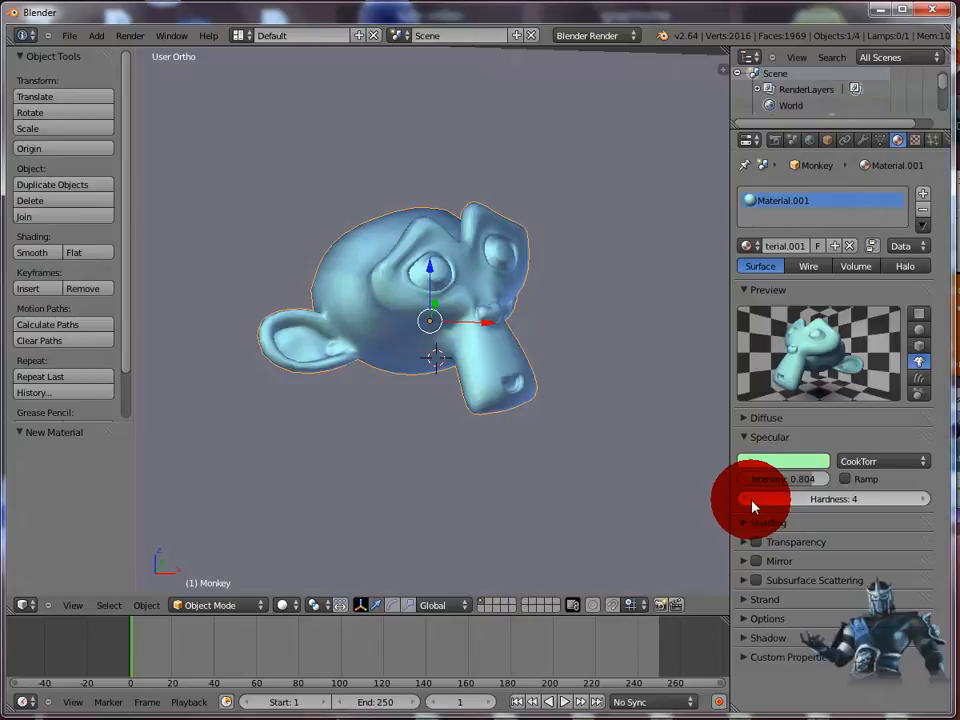
pyautogui.press('F12')
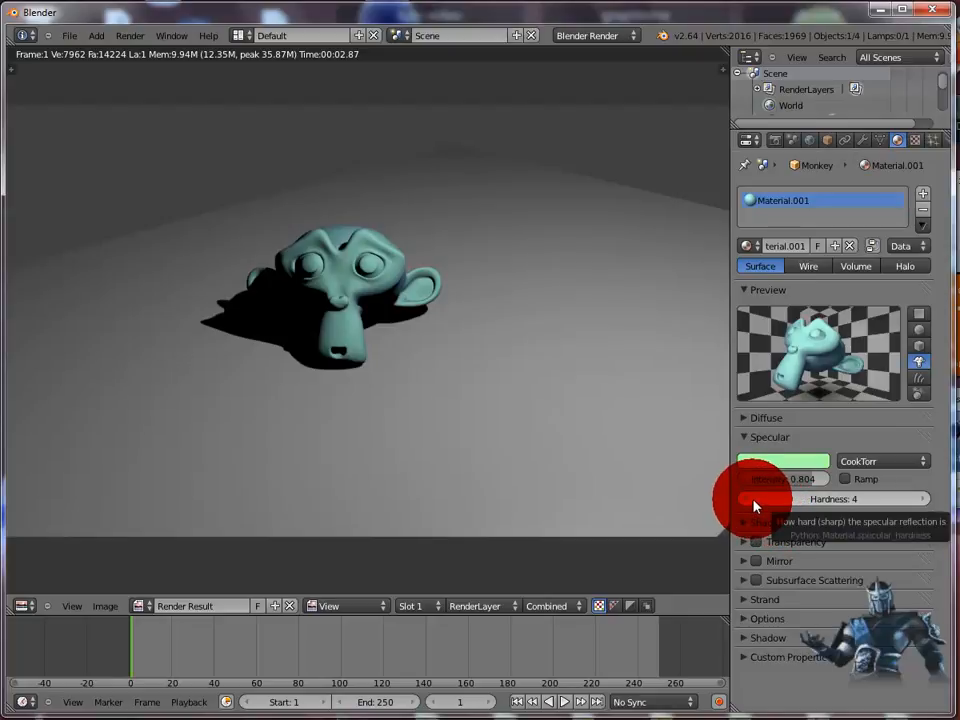
pyautogui.moveTo(768, 506); pyautogui.dragTo(959, 499)
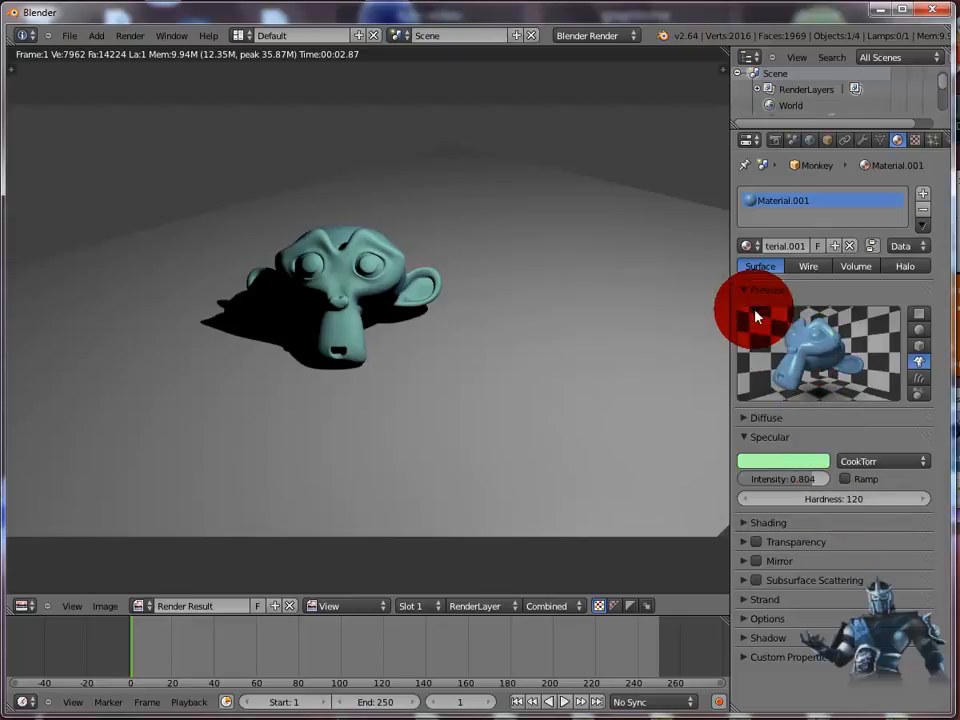
pyautogui.press('F12')
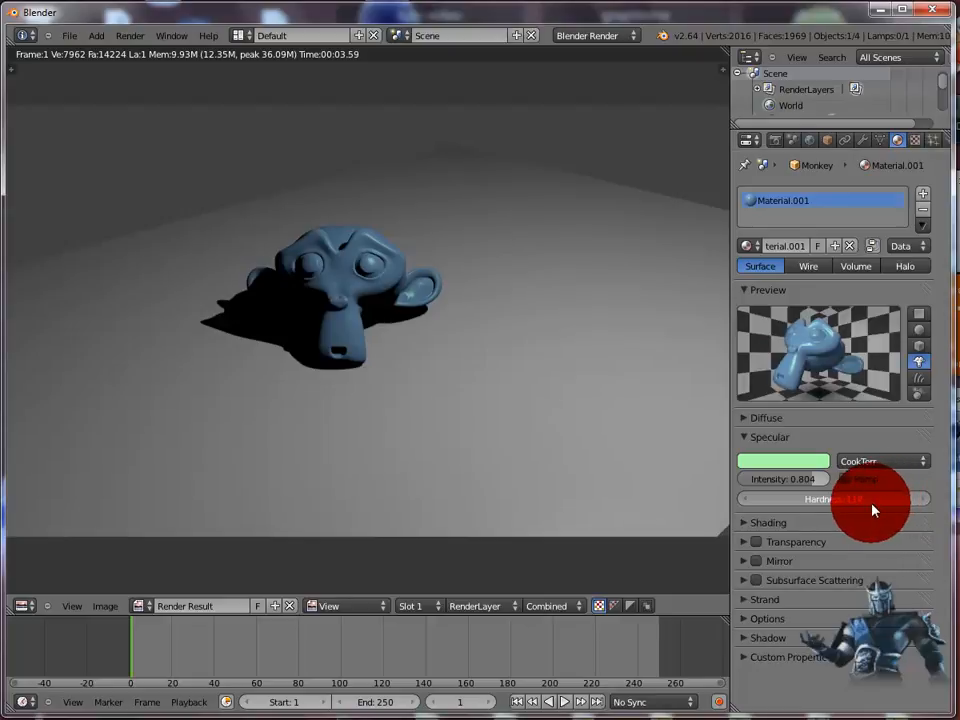
# Set the specular hardness of the monkey's material to about 89 and collapse the Specular settings
pyautogui.moveTo(818, 513); pyautogui.dragTo(782, 516)
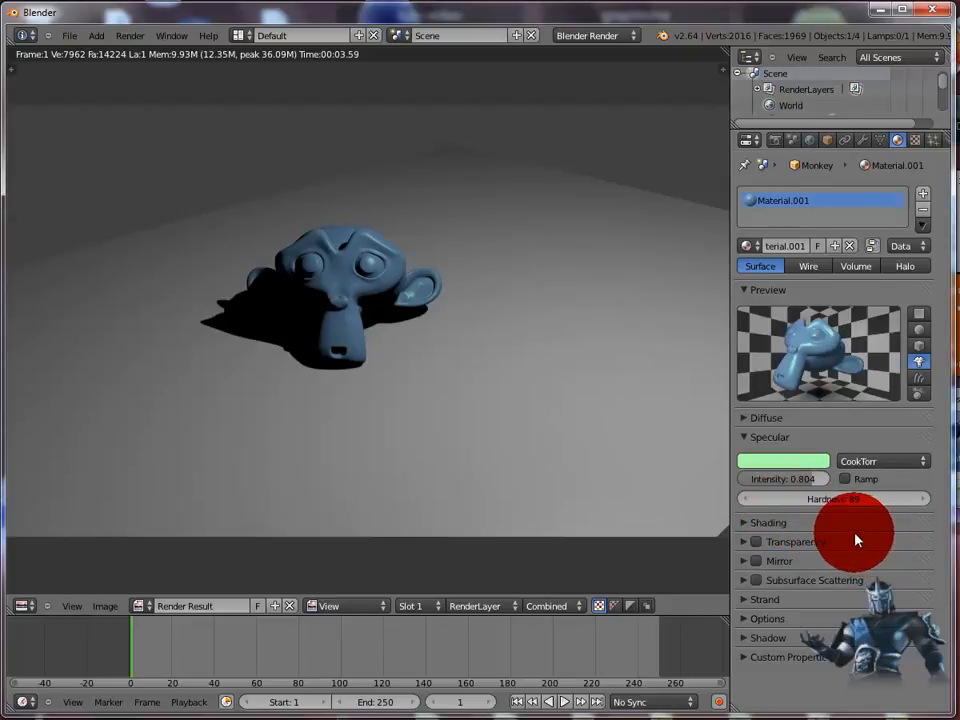
pyautogui.click(745, 437)
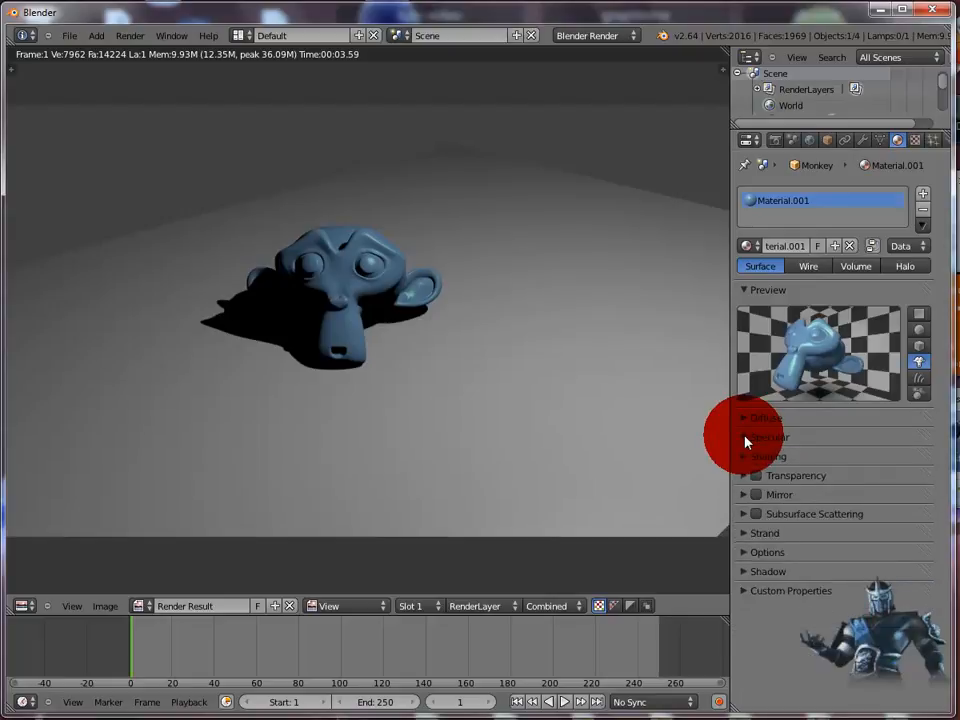
# Expand the Transparency settings and enable Z Transparency for the monkey's material
pyautogui.click(744, 477)
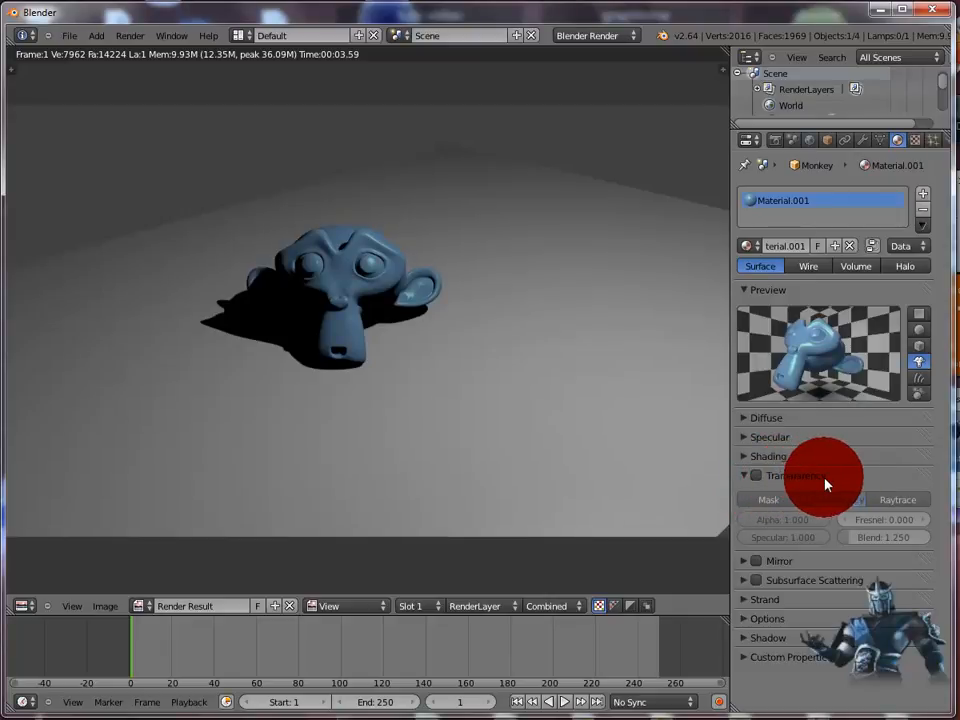
pyautogui.click(756, 477)
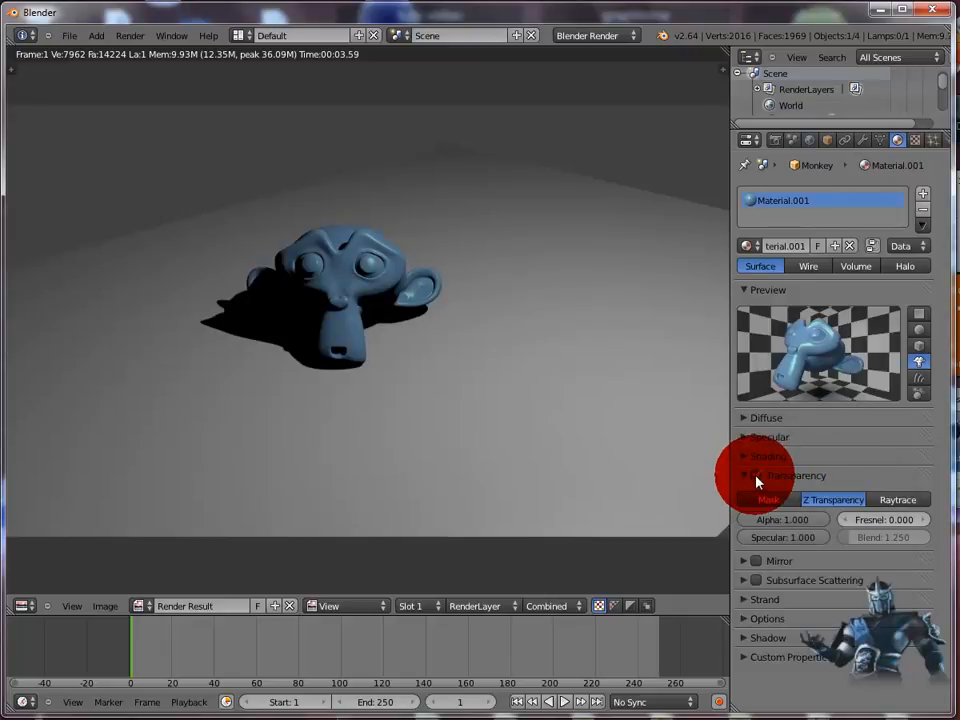
pyautogui.click(831, 522)
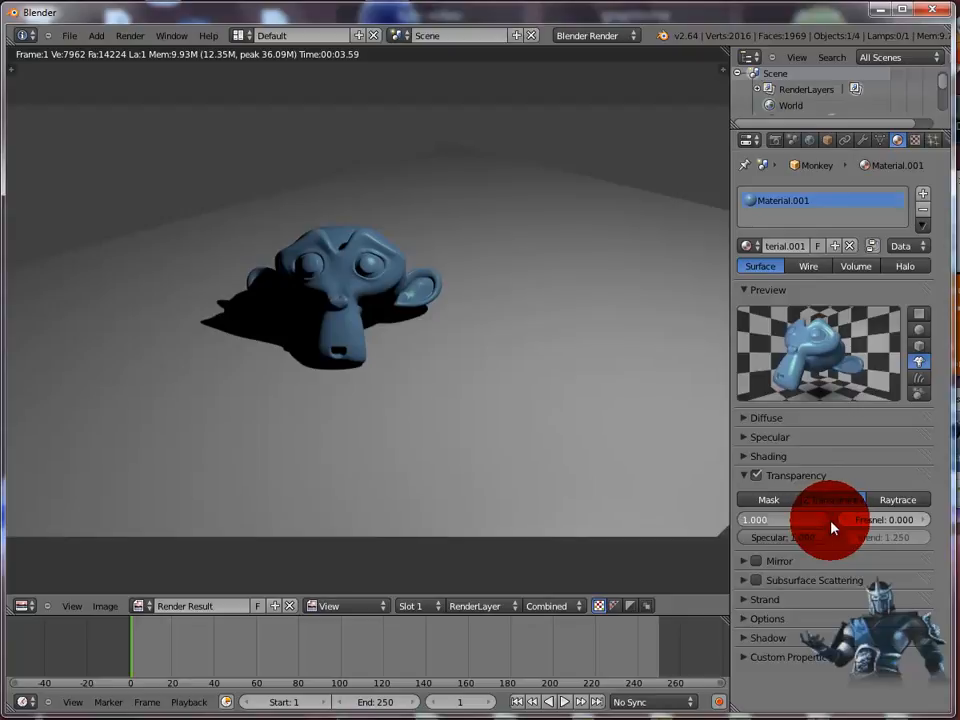
pyautogui.press('Escape')
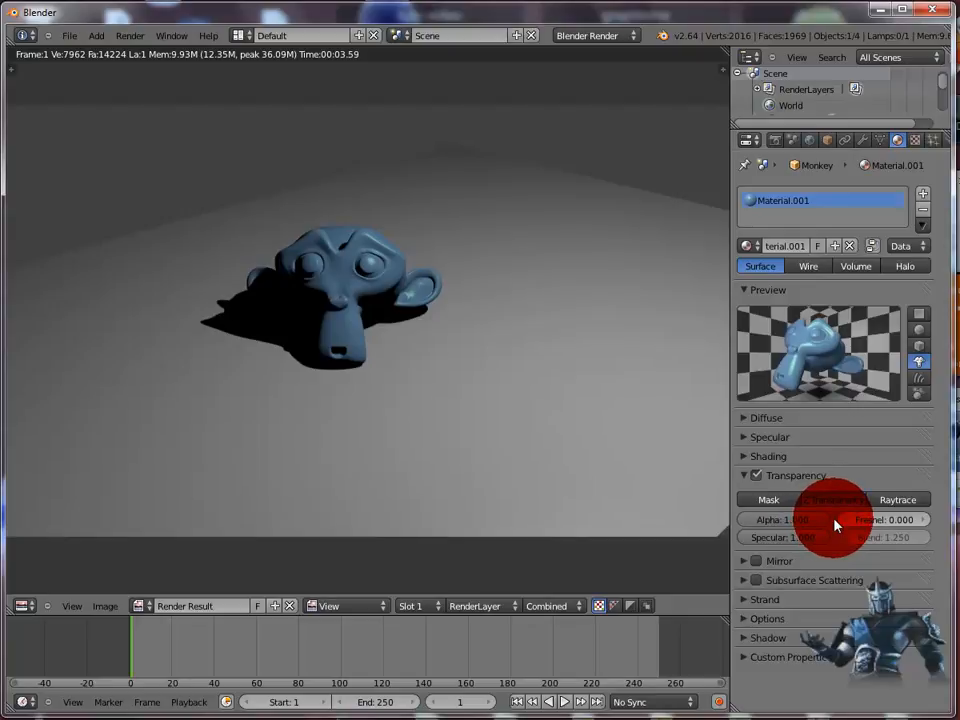
# Render the monkey with a transparency alpha of about 0.464 and again with about 0.795
pyautogui.moveTo(834, 525); pyautogui.dragTo(777, 523)
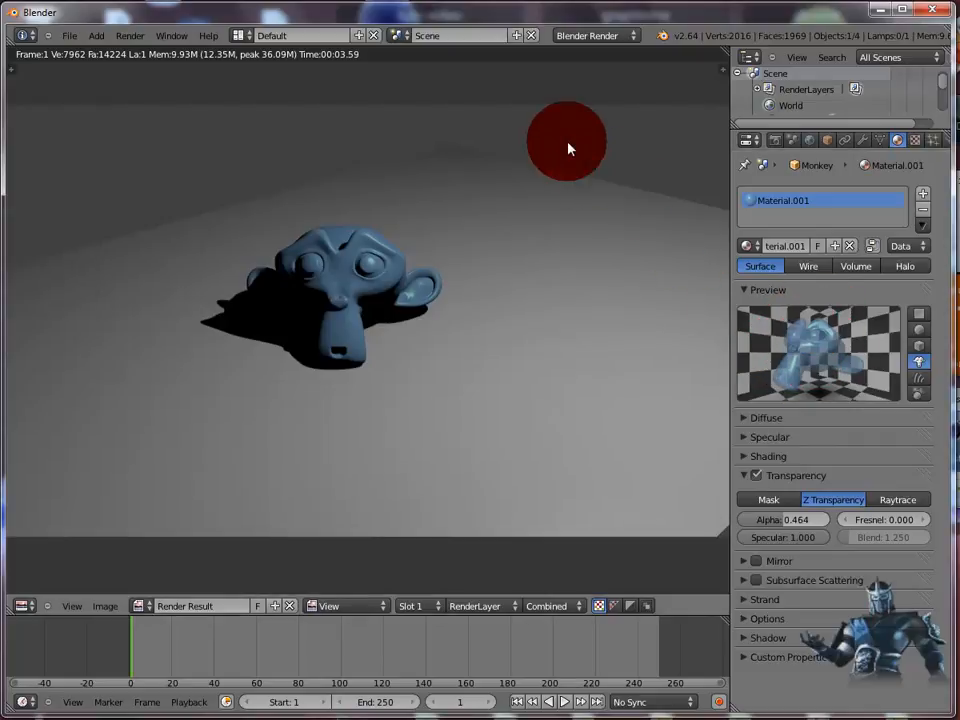
pyautogui.press('F12')
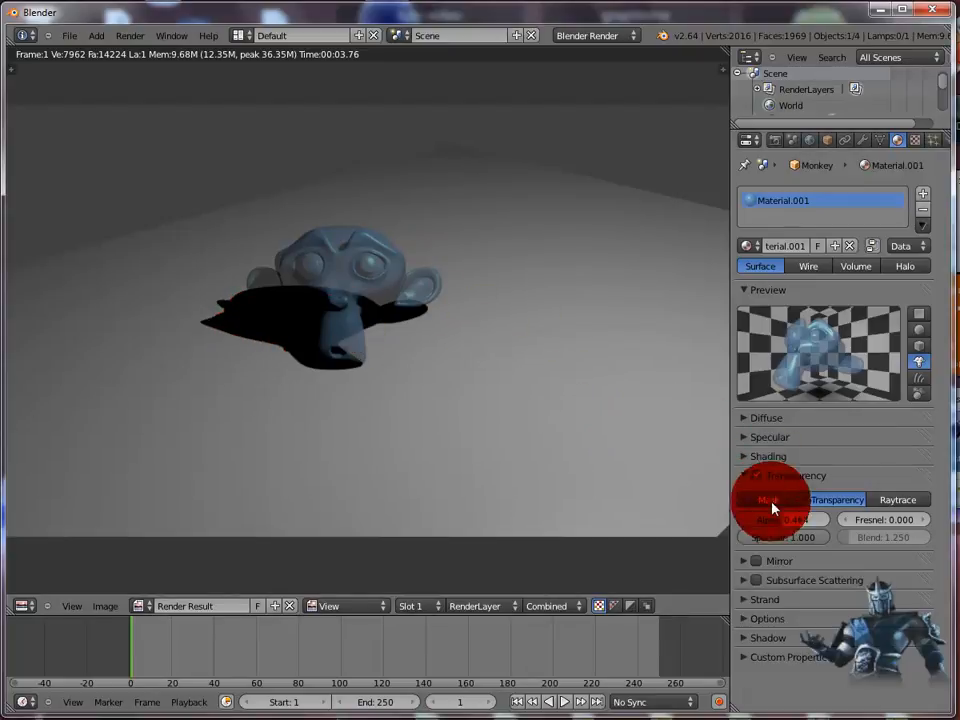
pyautogui.moveTo(786, 521); pyautogui.dragTo(815, 527)
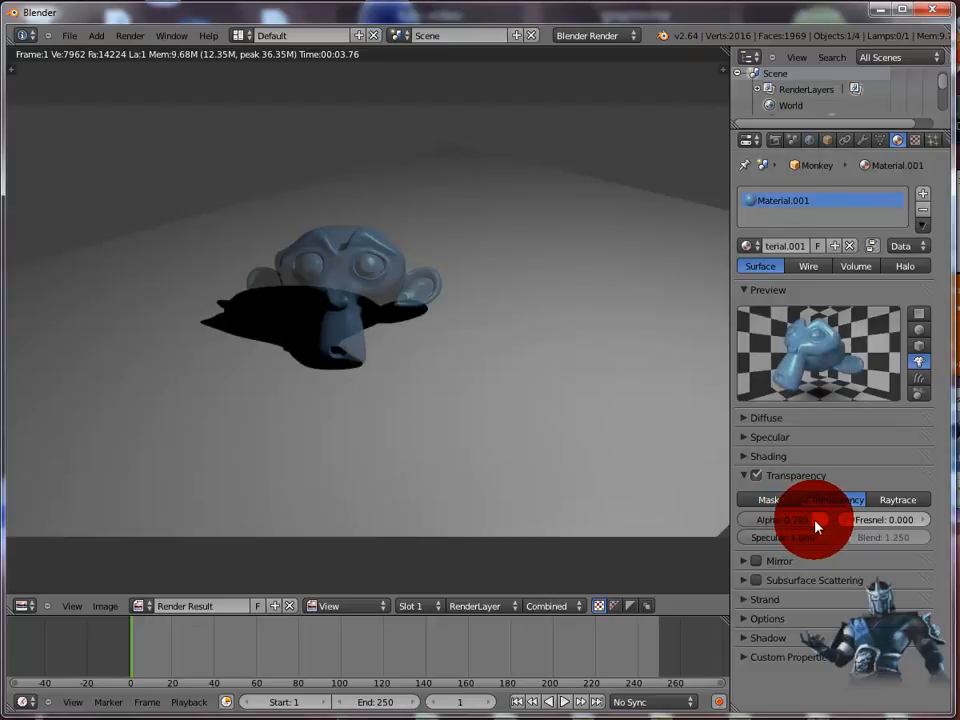
pyautogui.press('F12')
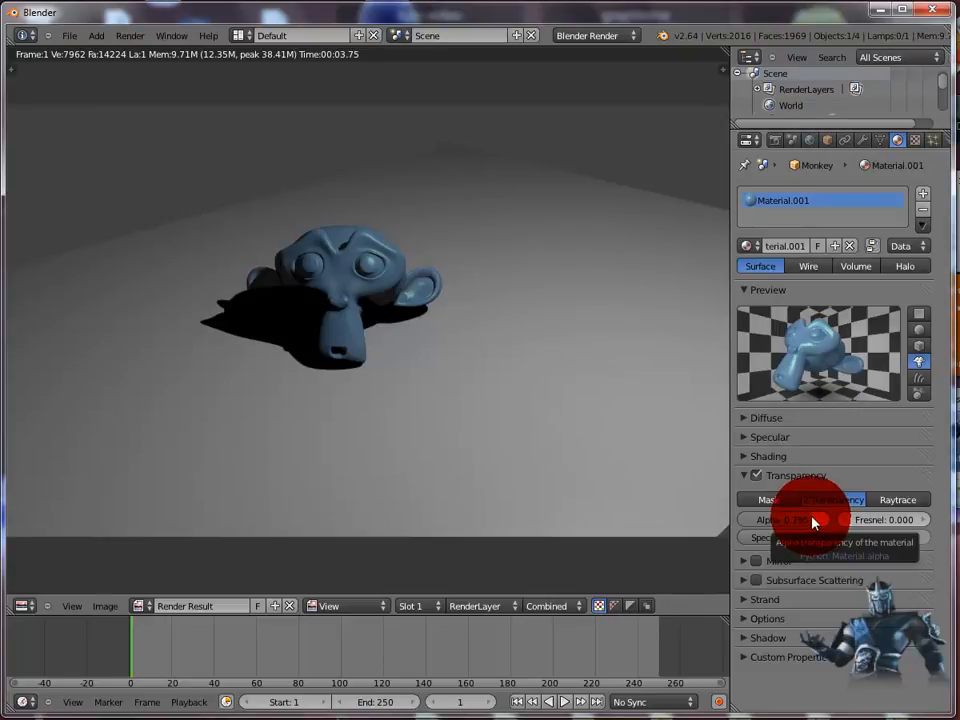
# Raise the transparency Fresnel of the monkey's material to about 2.160 and render the scene
pyautogui.click(878, 527)
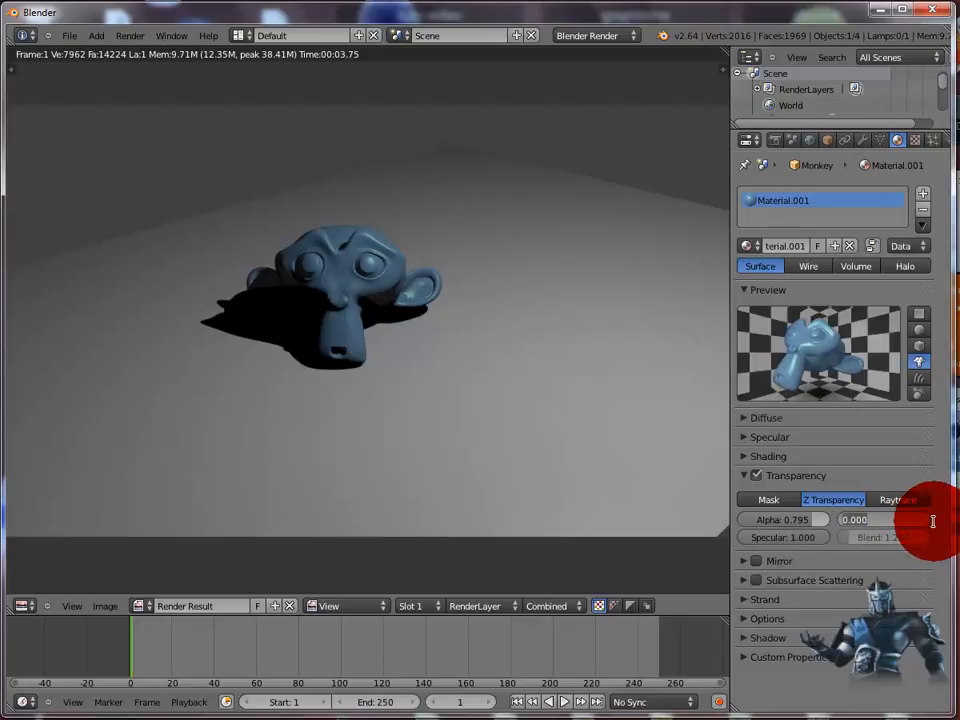
pyautogui.write('0.47')
pyautogui.press('Return')
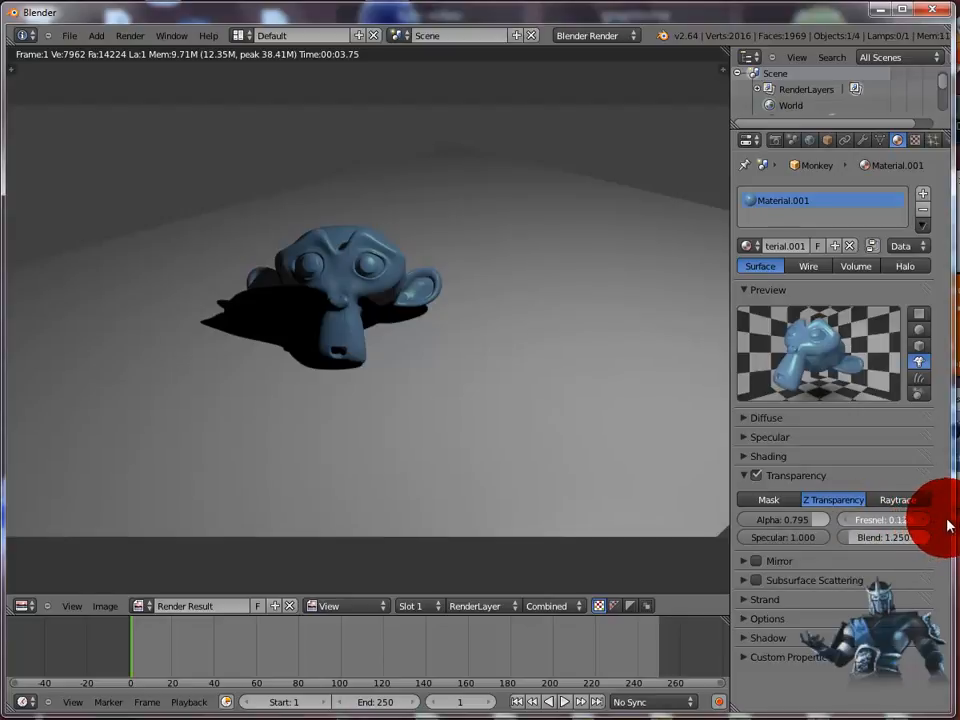
pyautogui.moveTo(950, 518); pyautogui.dragTo(959, 518)
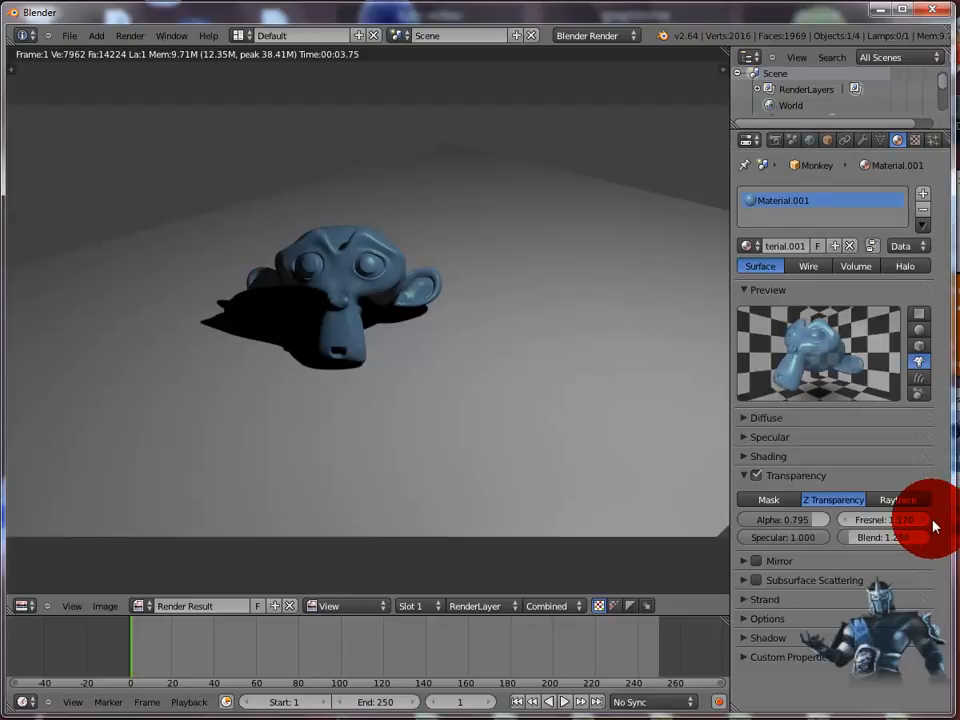
pyautogui.moveTo(928, 521); pyautogui.dragTo(959, 520)
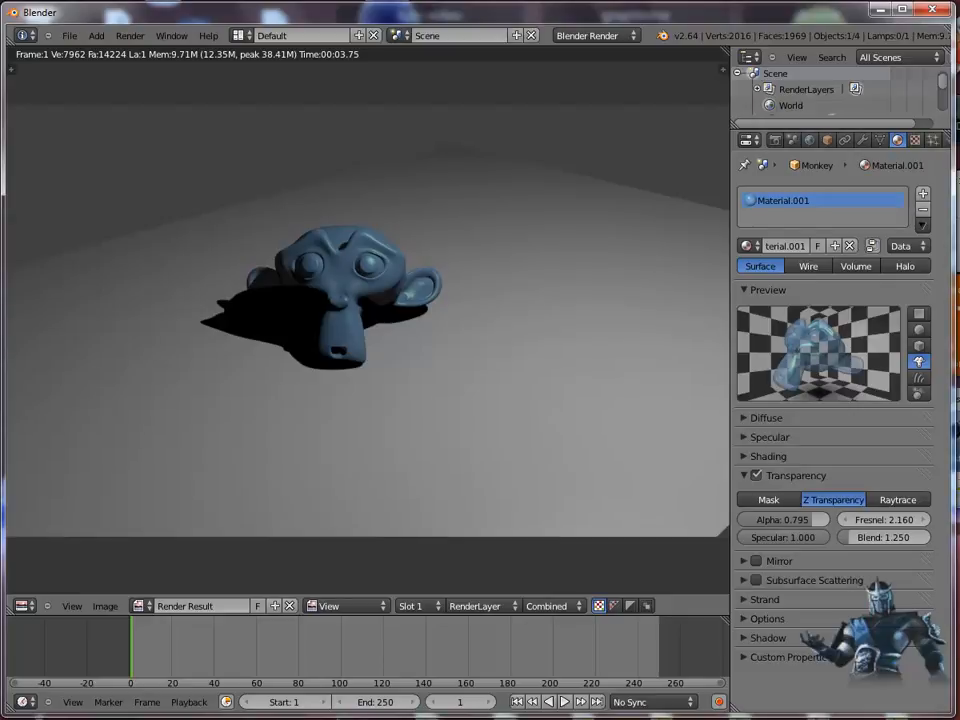
pyautogui.press('F12')
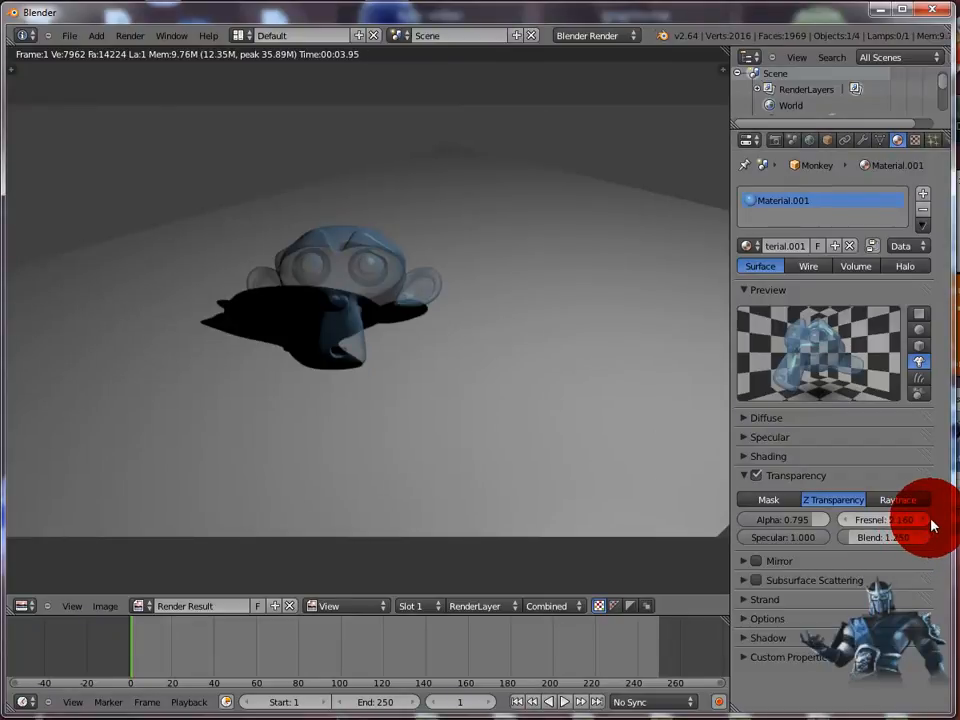
# Lower the transparency Fresnel to about 0.980, and disable and collapse Transparency for the monkey's material
pyautogui.moveTo(930, 525); pyautogui.dragTo(785, 543)
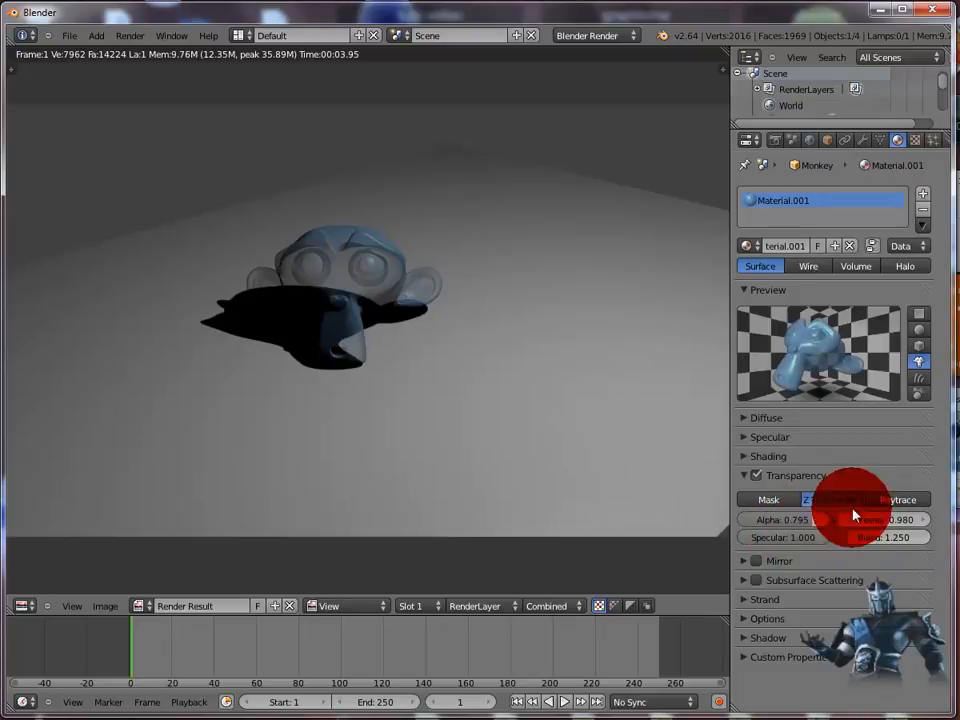
pyautogui.click(756, 477)
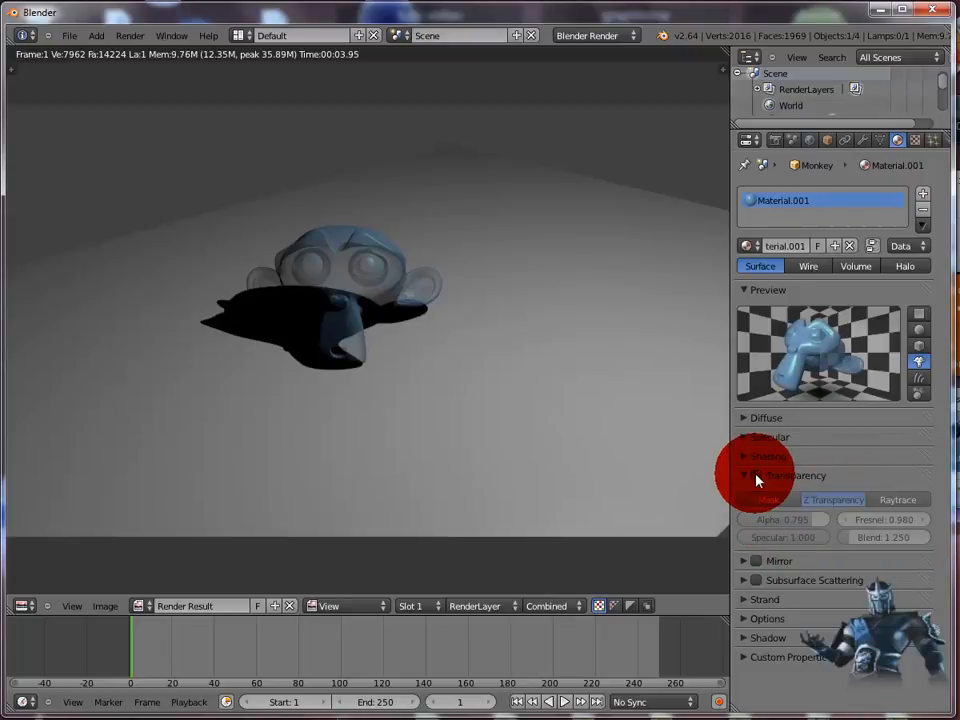
pyautogui.click(745, 478)
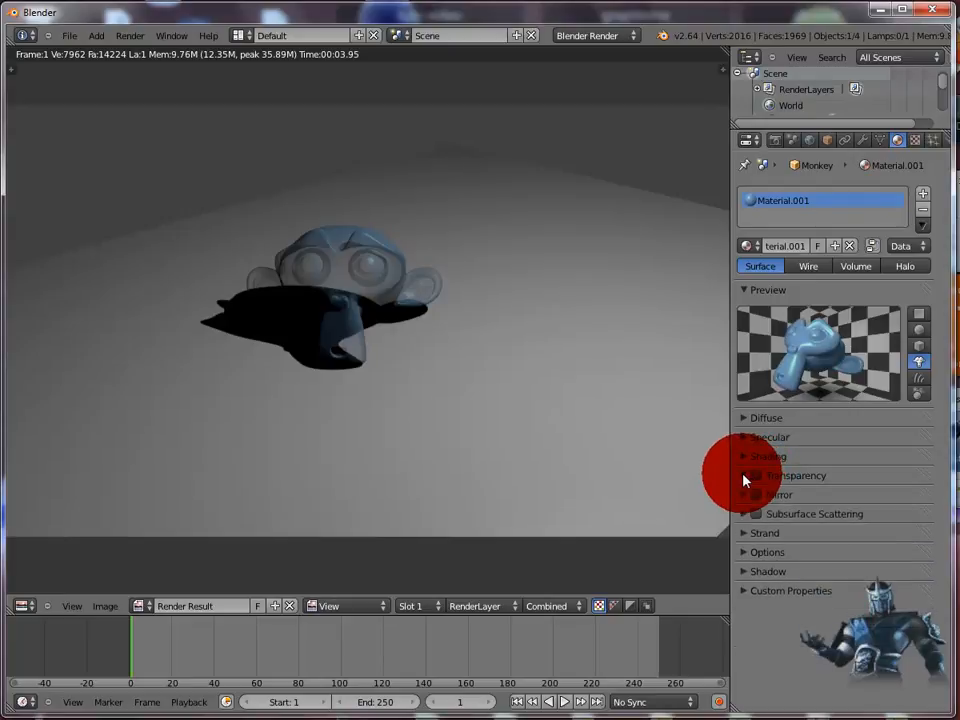
# Expand the Mirror settings, enable mirror reflections for the monkey's material and render the scene
pyautogui.click(744, 497)
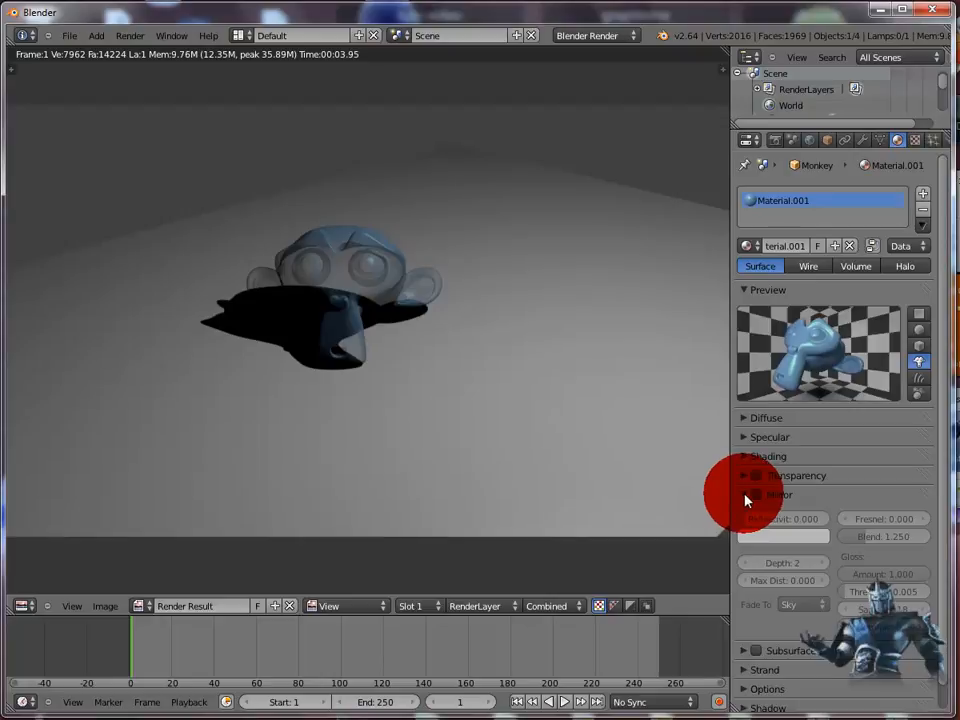
pyautogui.click(757, 497)
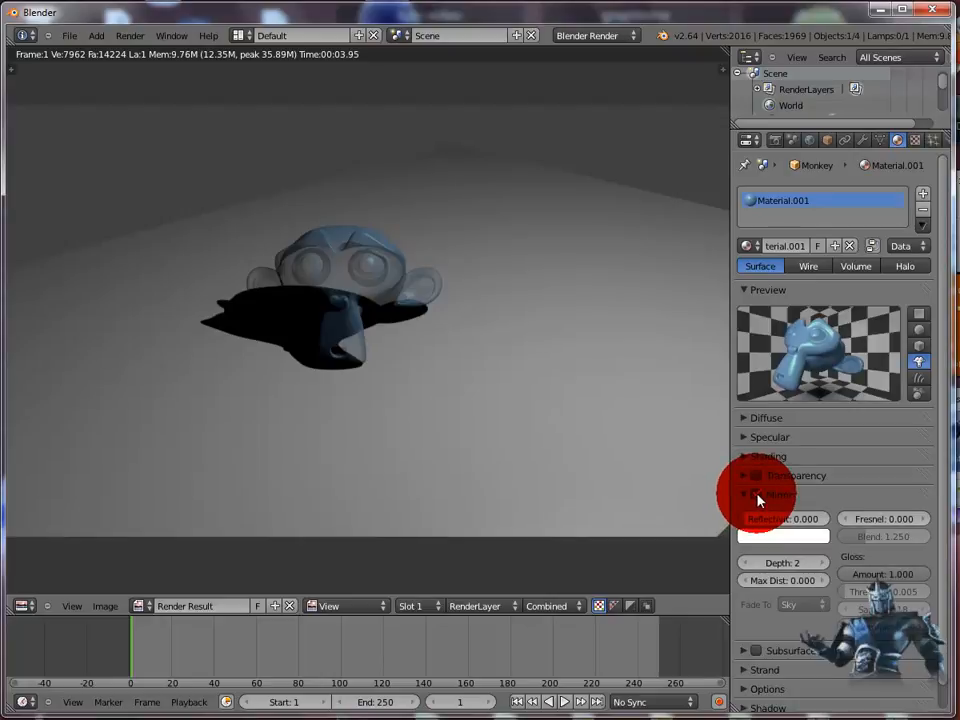
pyautogui.press('F12')
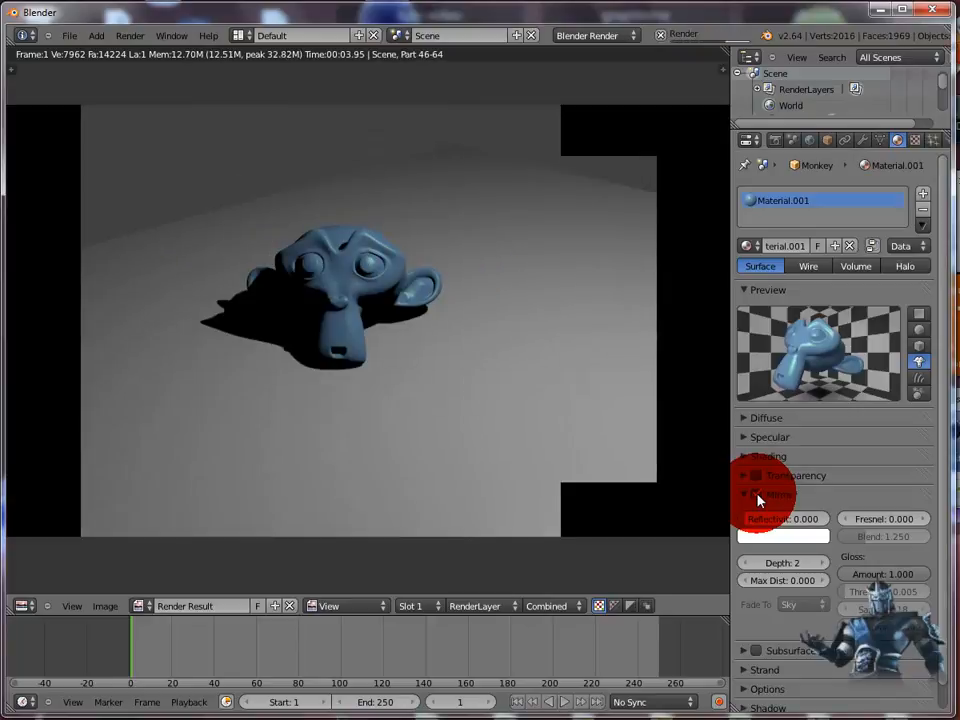
# Render the monkey with a mirror reflectivity of about 0.545 and again with about 0.696
pyautogui.moveTo(771, 527)
pyautogui.mouseDown()
pyautogui.moveTo(748, 528)
pyautogui.moveTo(799, 528)
pyautogui.mouseUp()
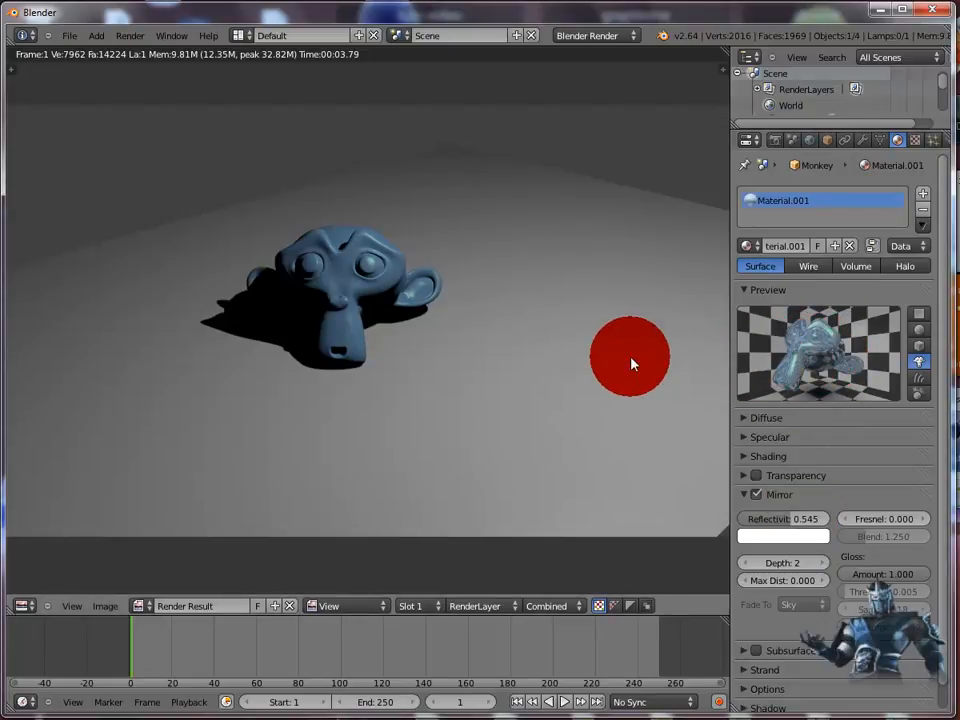
pyautogui.press('F12')
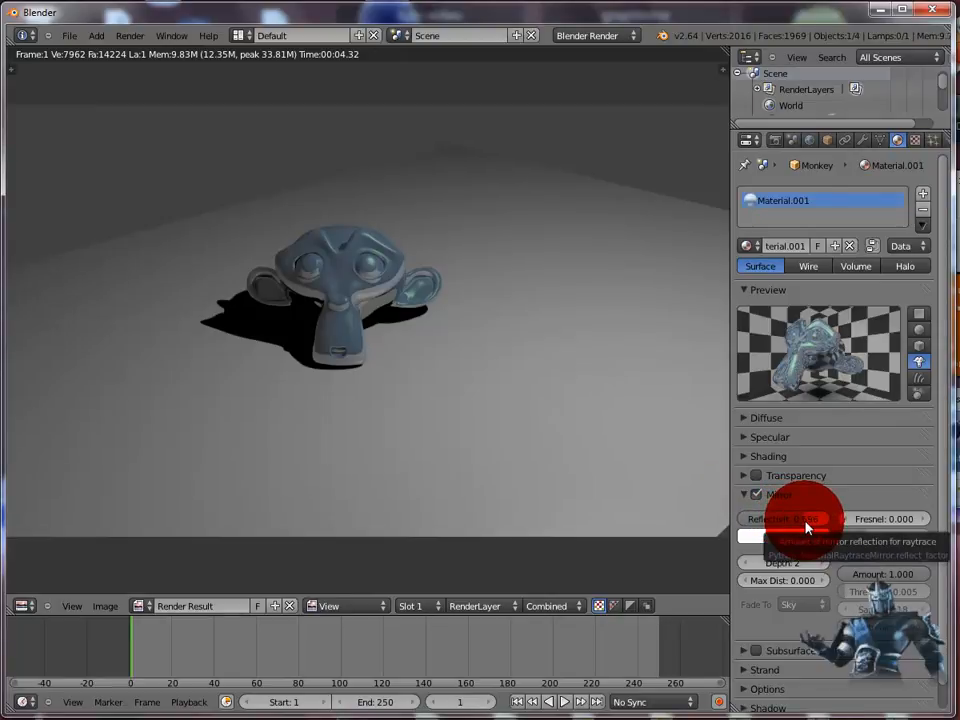
pyautogui.press('F12')
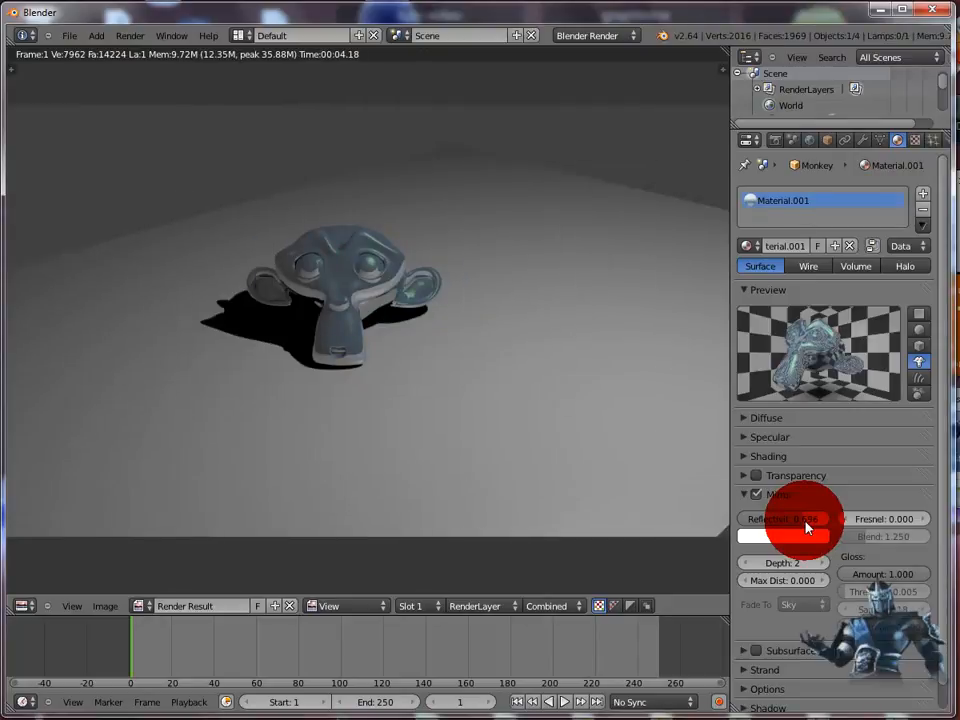
# Raise the mirror Fresnel of the monkey's material to about 1.470 and render the scene
pyautogui.click(897, 520)
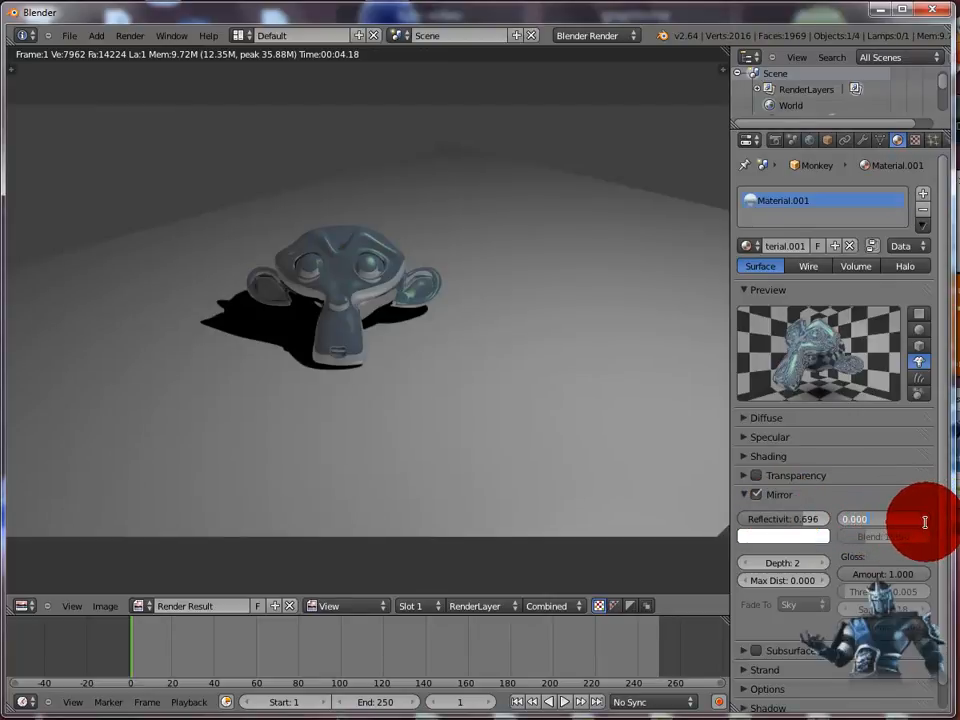
pyautogui.click(938, 526)
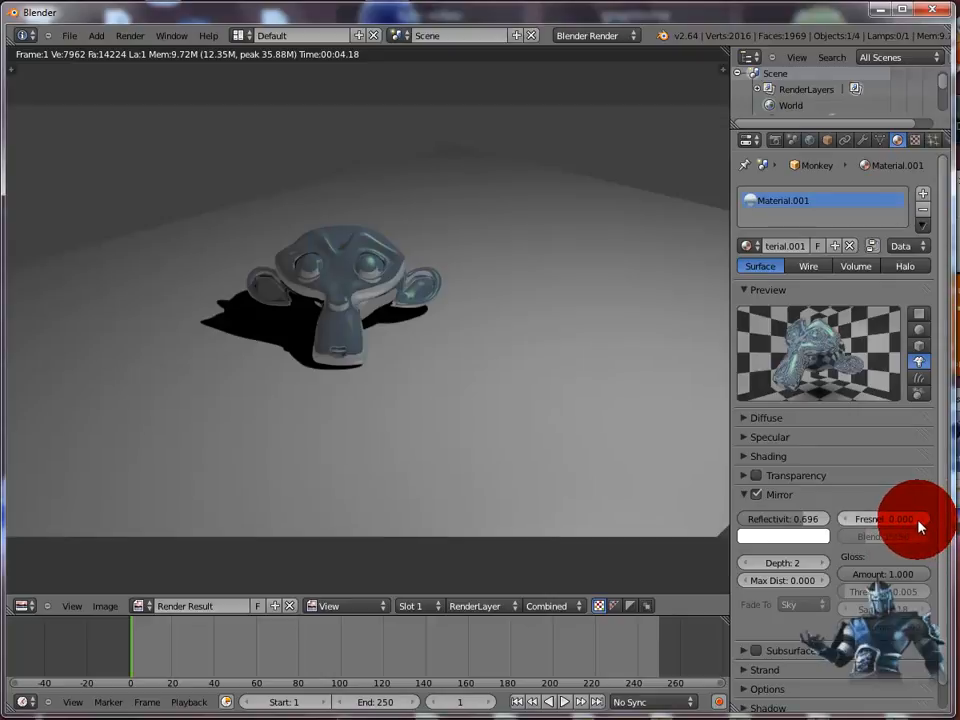
pyautogui.moveTo(922, 521); pyautogui.dragTo(959, 518)
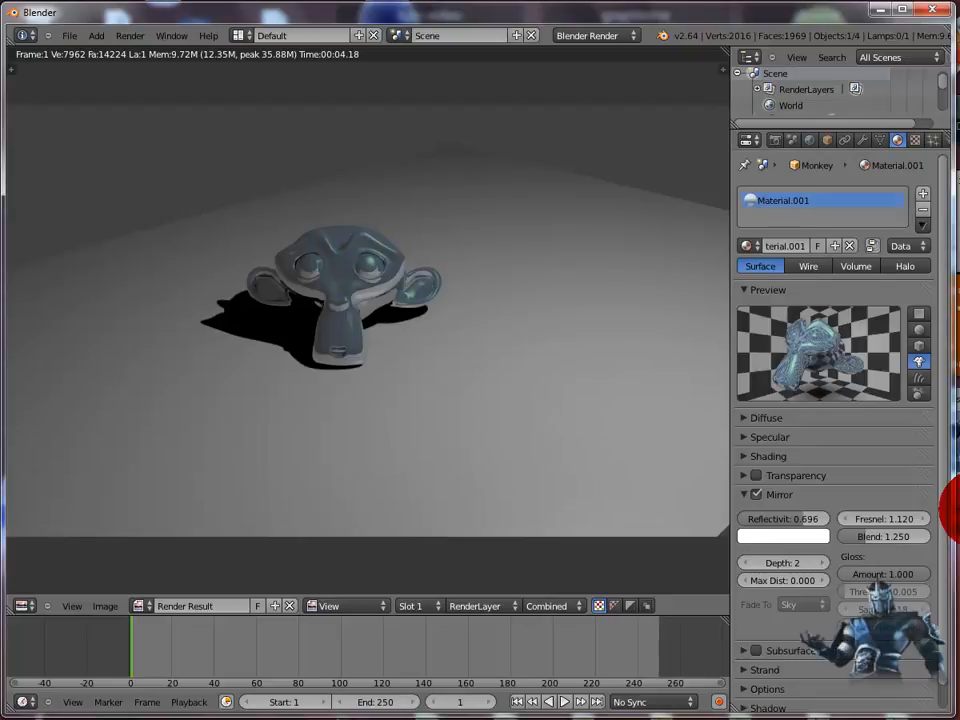
pyautogui.moveTo(924, 520); pyautogui.dragTo(952, 521)
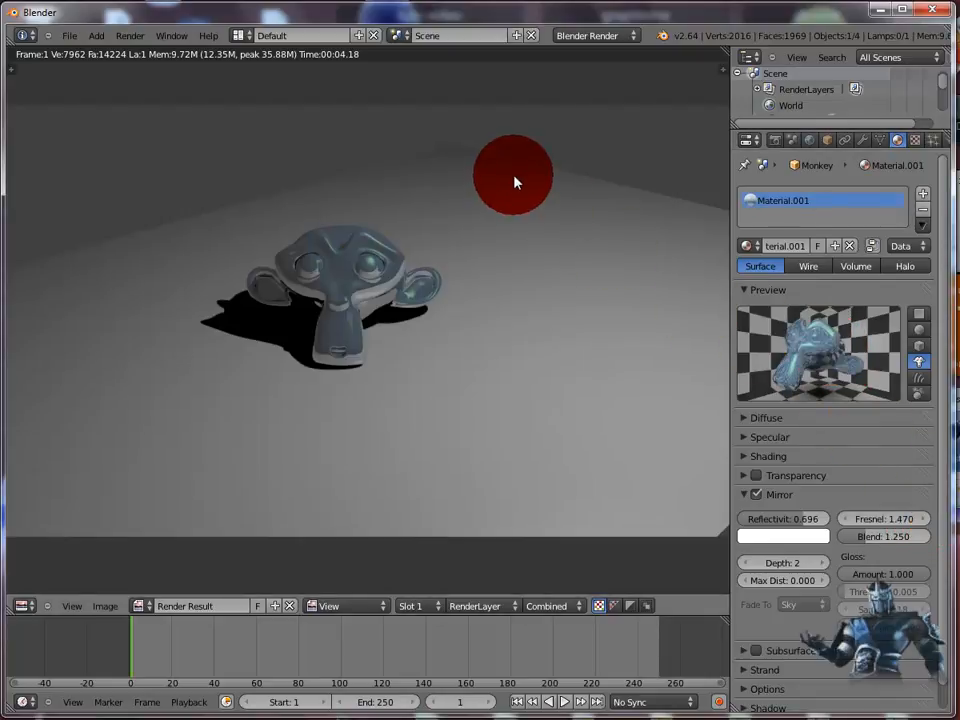
pyautogui.press('F12')
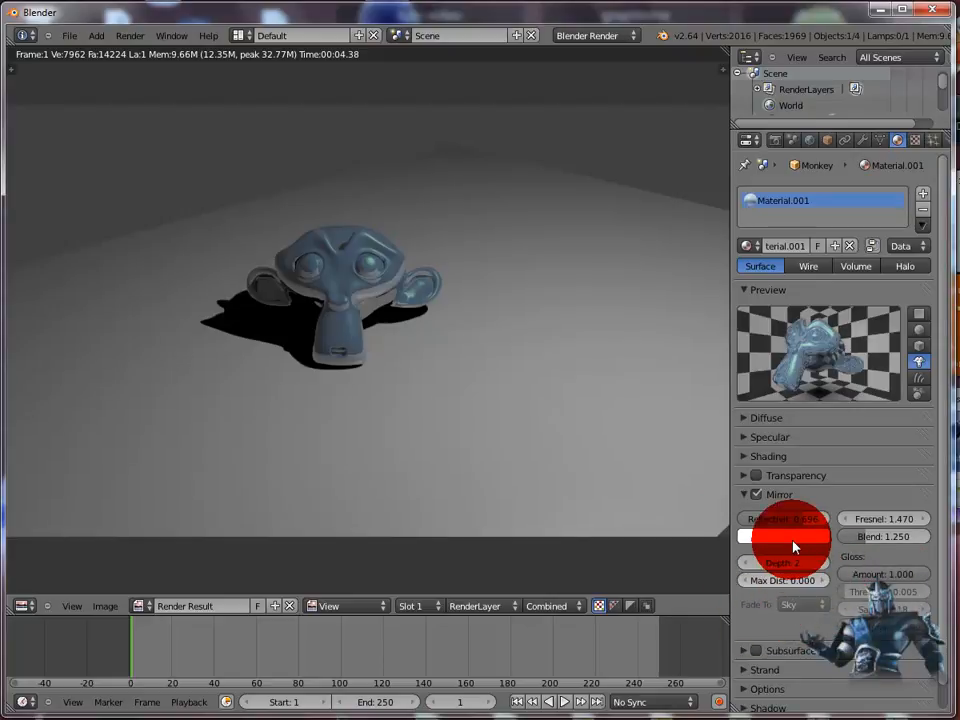
# Collapse the Mirror settings and disable mirror reflections for the monkey's material
pyautogui.click(746, 500)
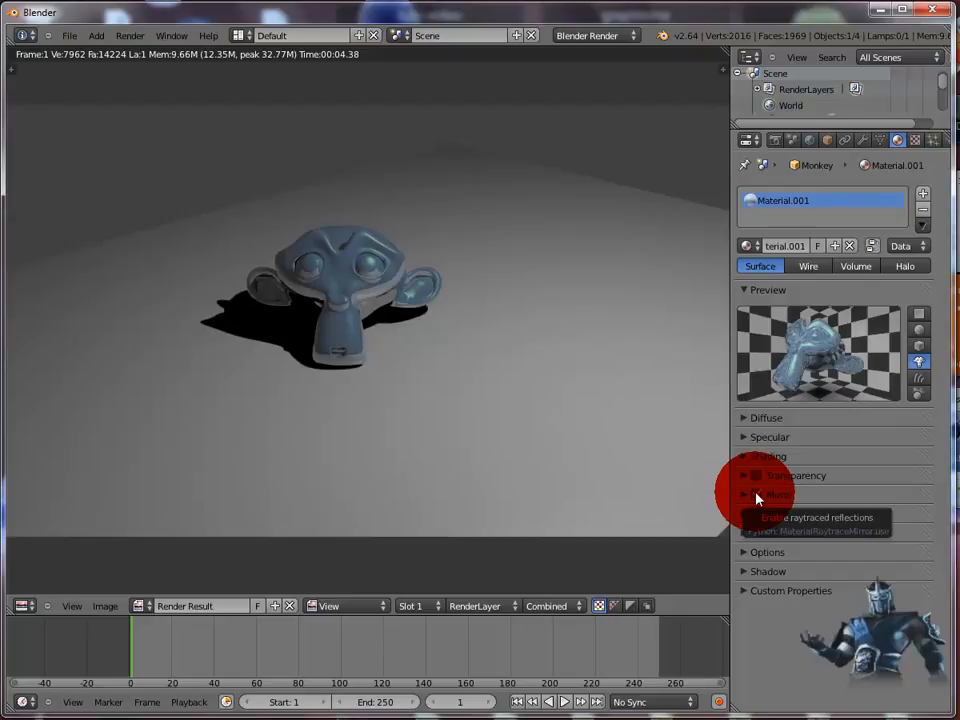
pyautogui.click(757, 495)
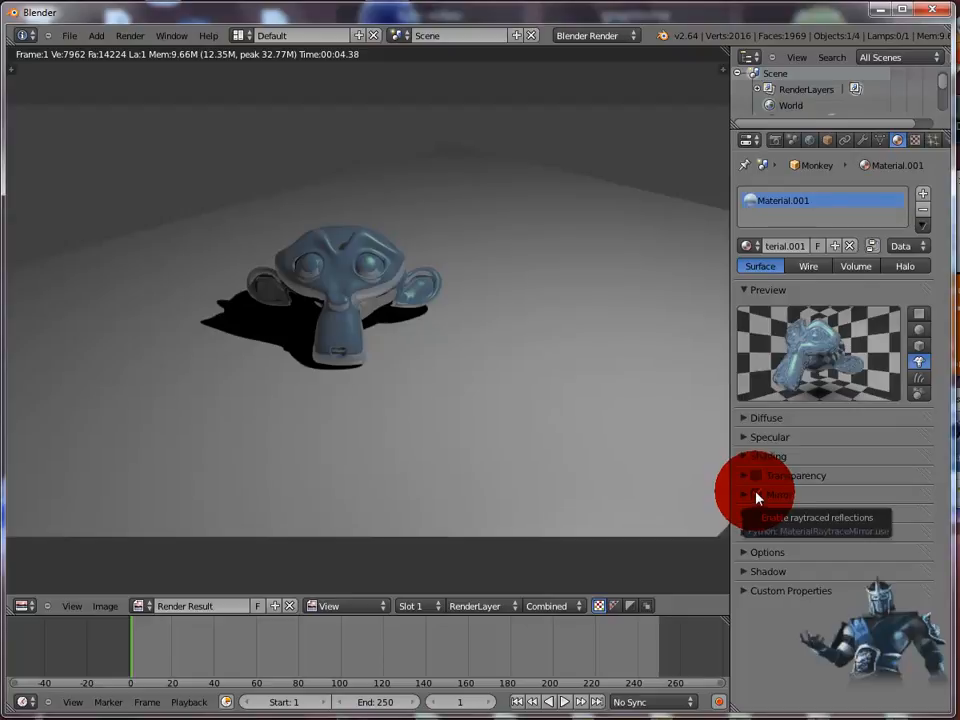